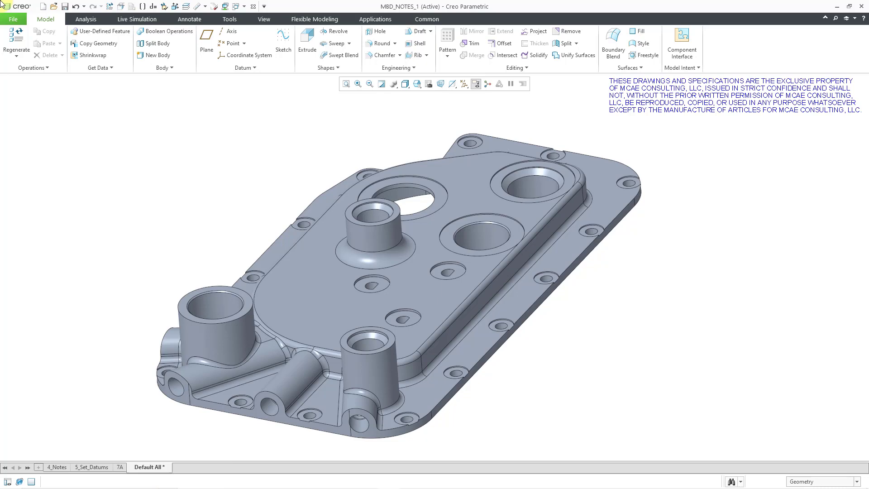
Step: Make Flat to Screen the active annotation plane on the Annotate tab
click(192, 20)
click(81, 53)
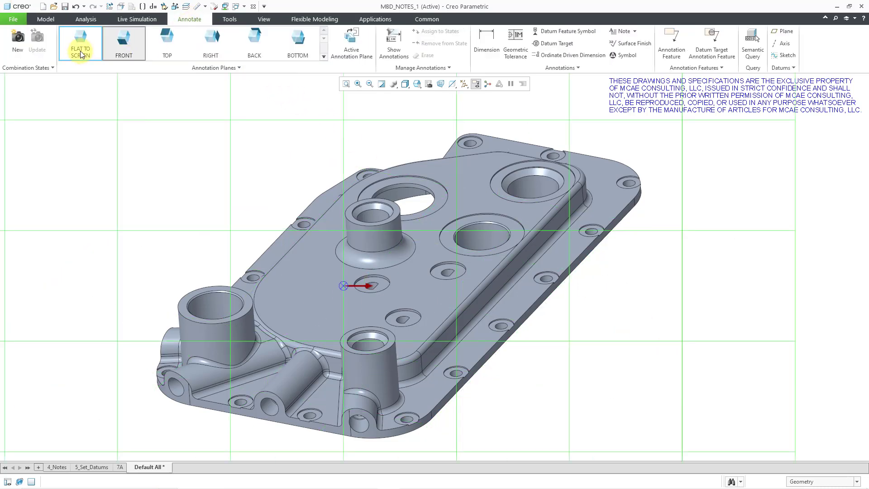
click(80, 51)
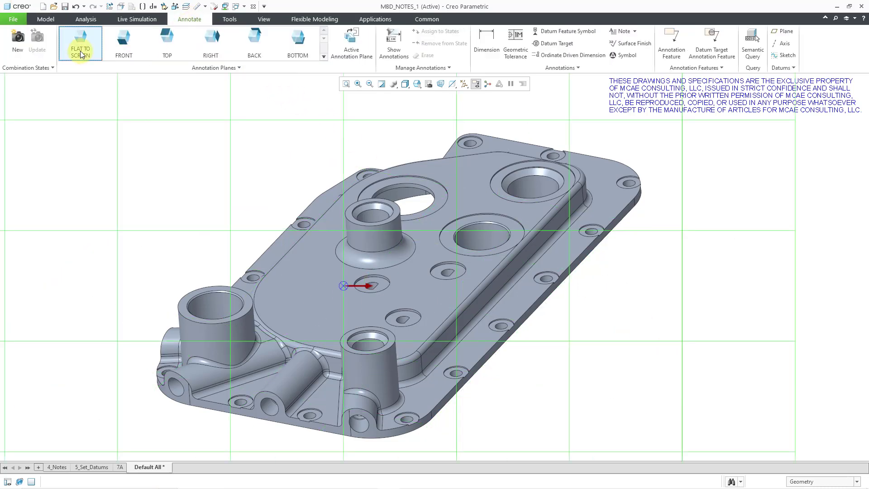
Step: Place a note below the plate's lower right, loading its text from reach_compliance.txt
click(620, 31)
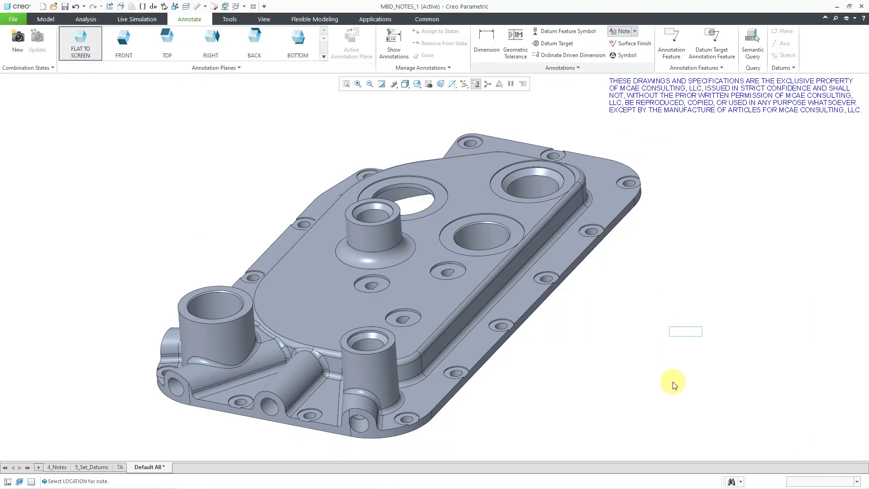
click(635, 423)
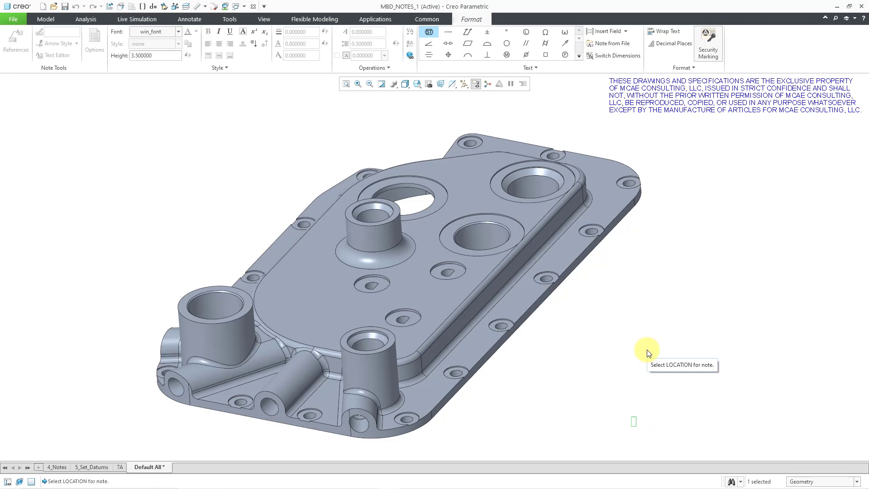
click(599, 44)
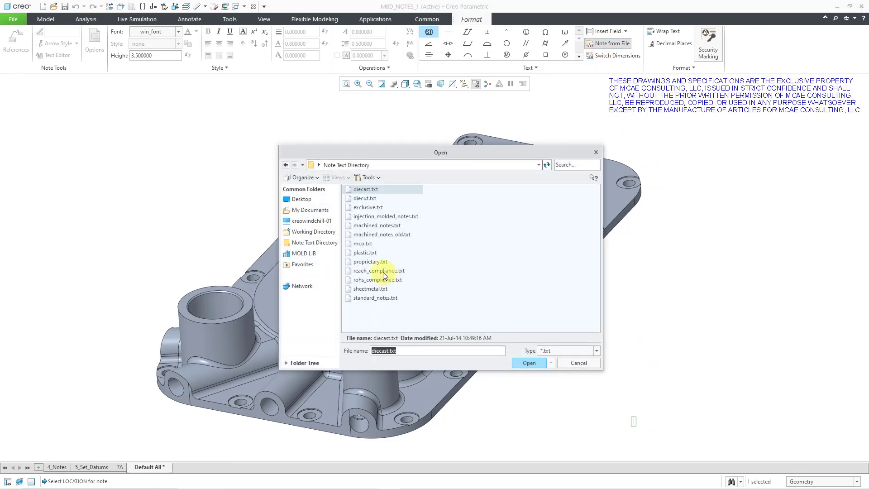
double_click(384, 272)
click(658, 365)
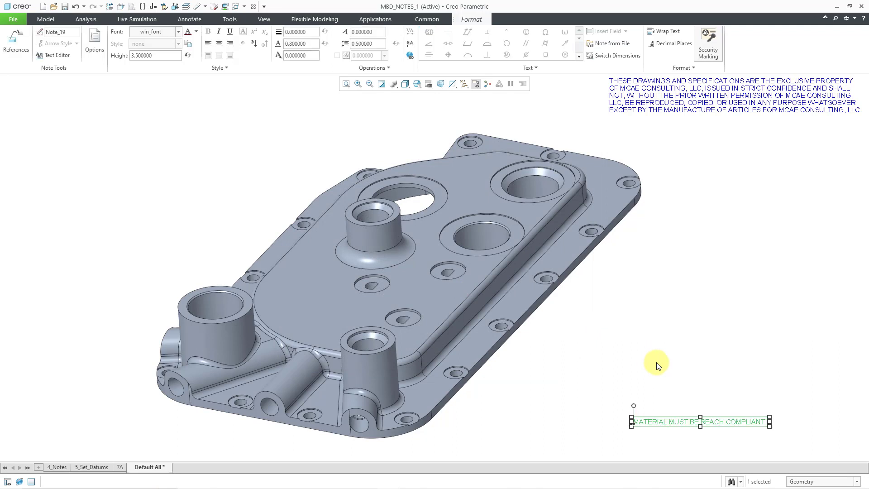
click(728, 374)
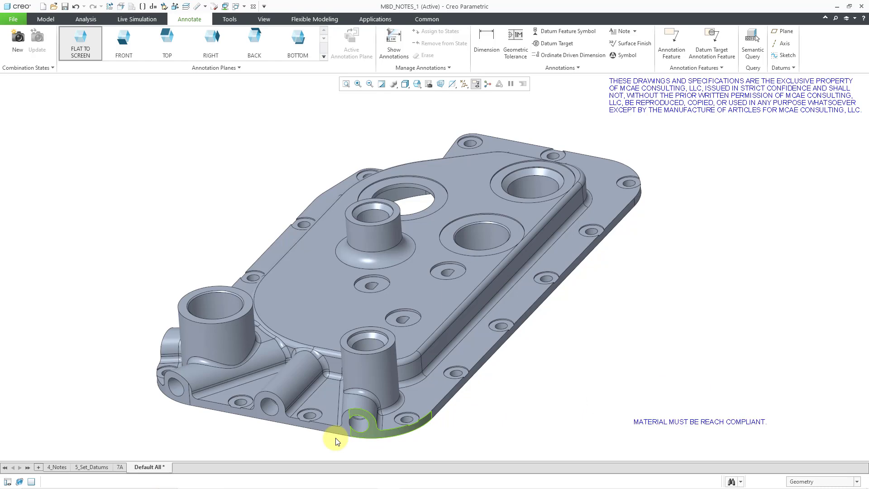
click(54, 467)
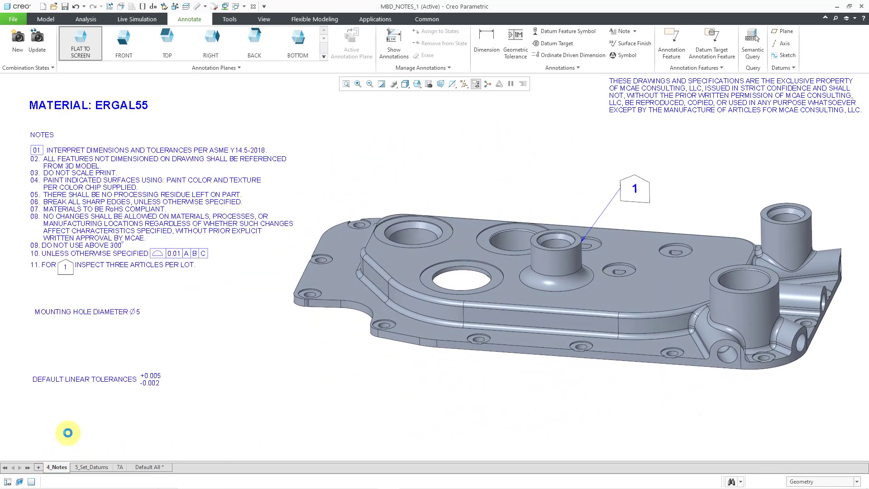
click(145, 468)
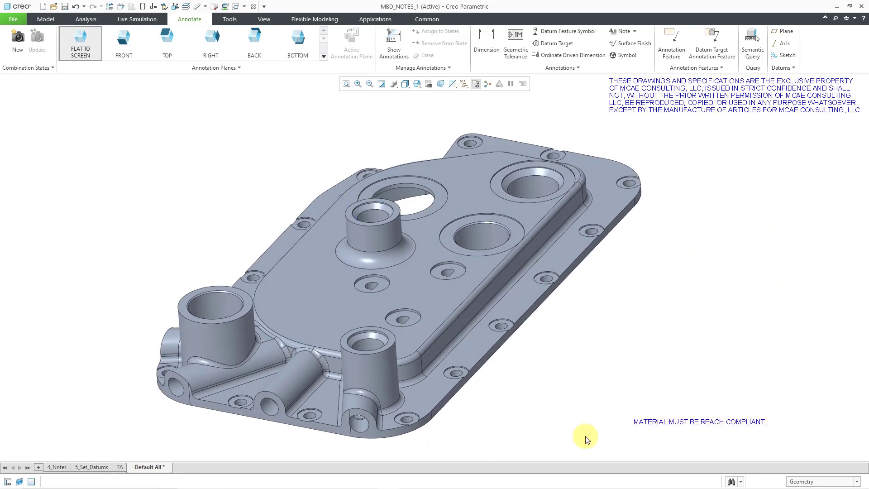
click(656, 423)
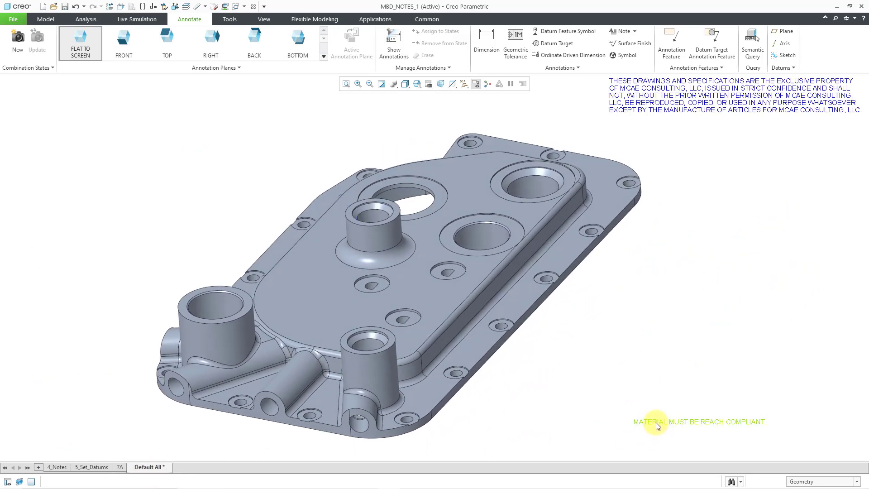
click(657, 423)
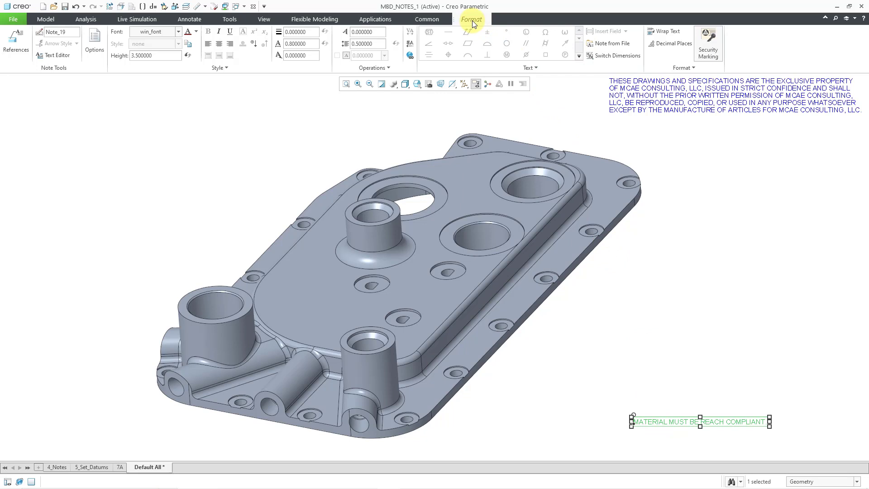
click(199, 20)
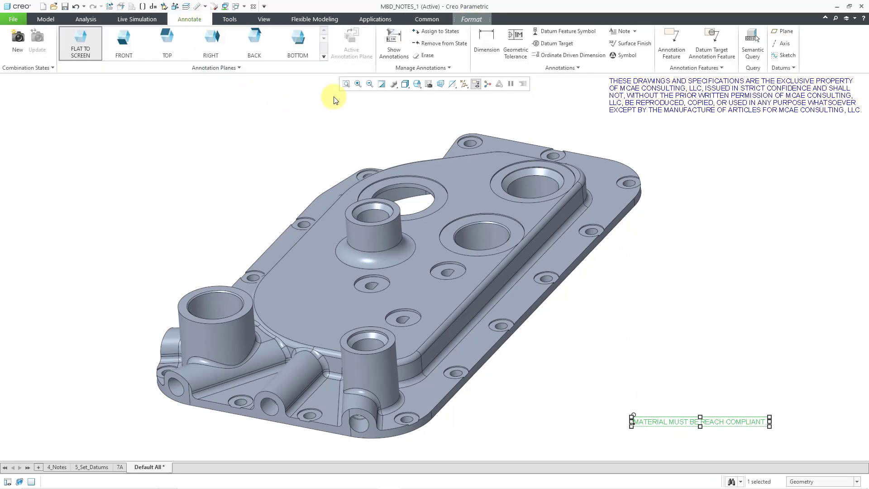
Step: Assign the REACH note to the 4_NOTES state, verify it there, then return to Default All
click(438, 34)
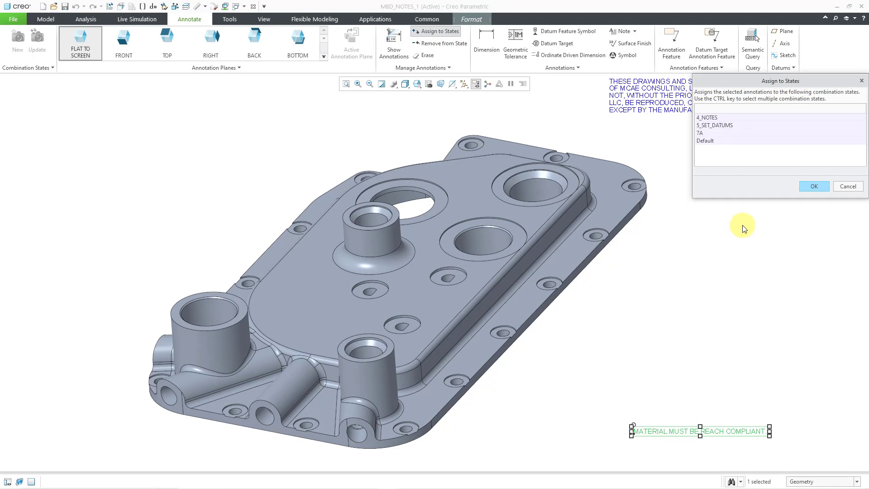
click(713, 118)
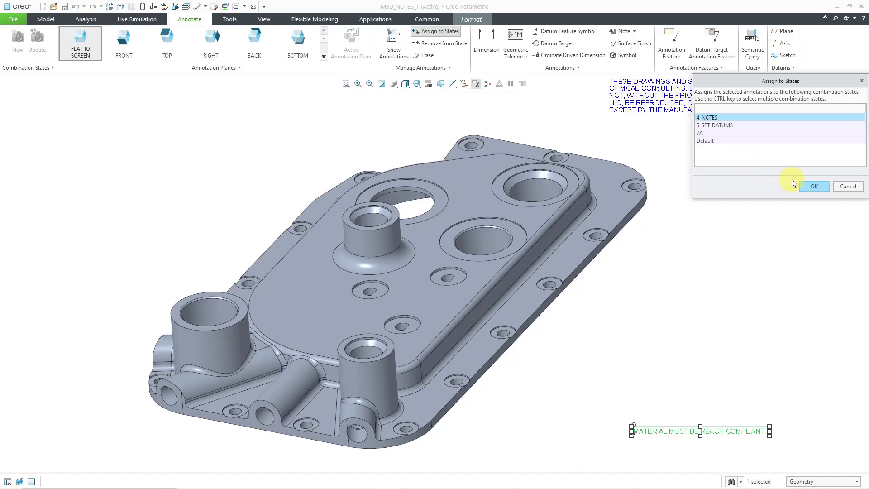
click(814, 187)
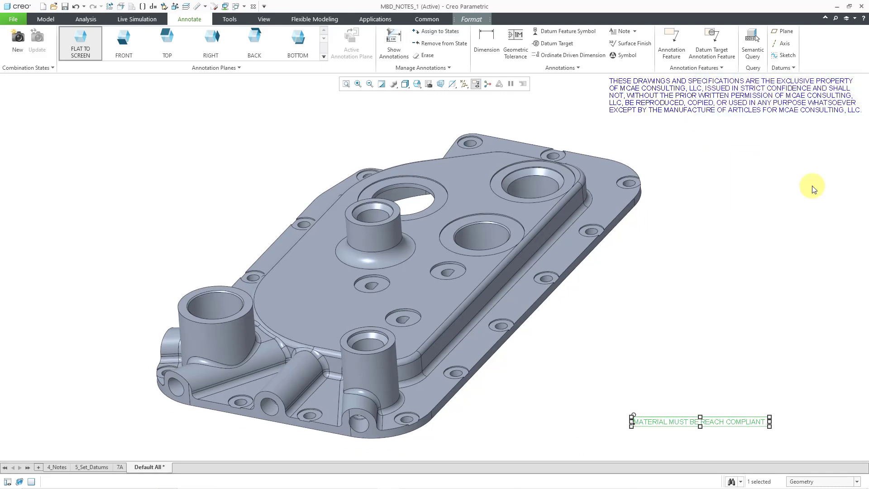
click(782, 210)
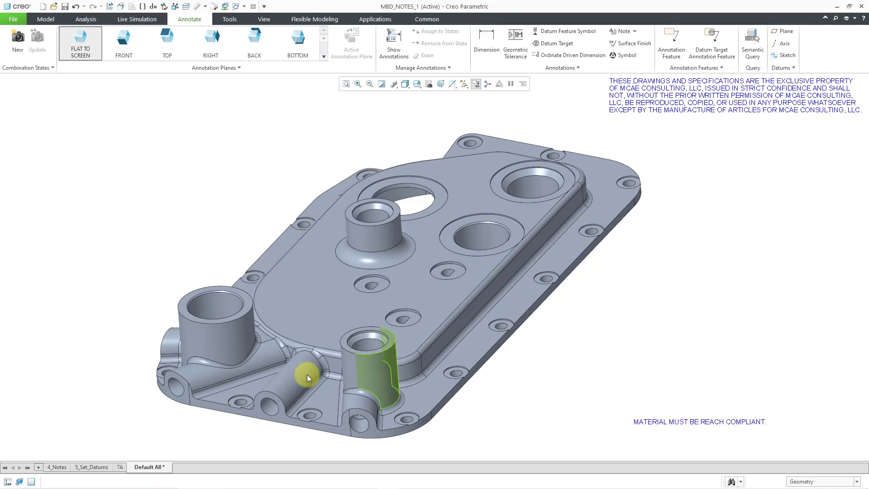
click(57, 467)
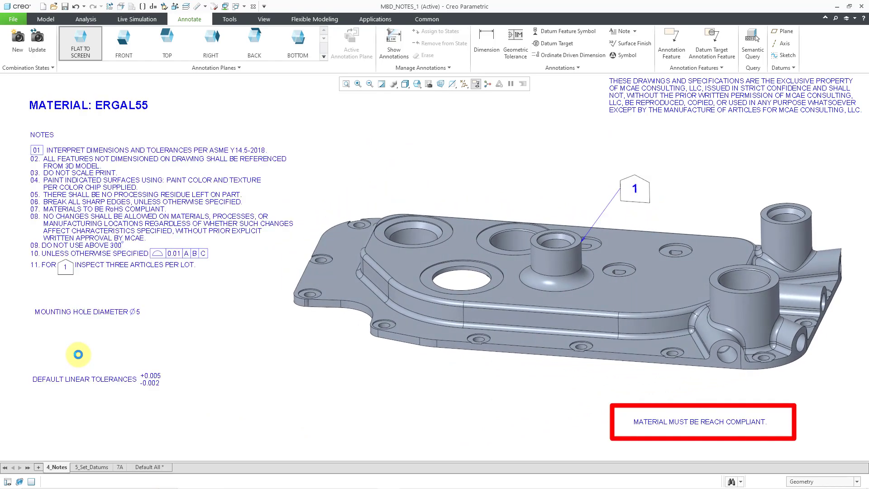
click(153, 471)
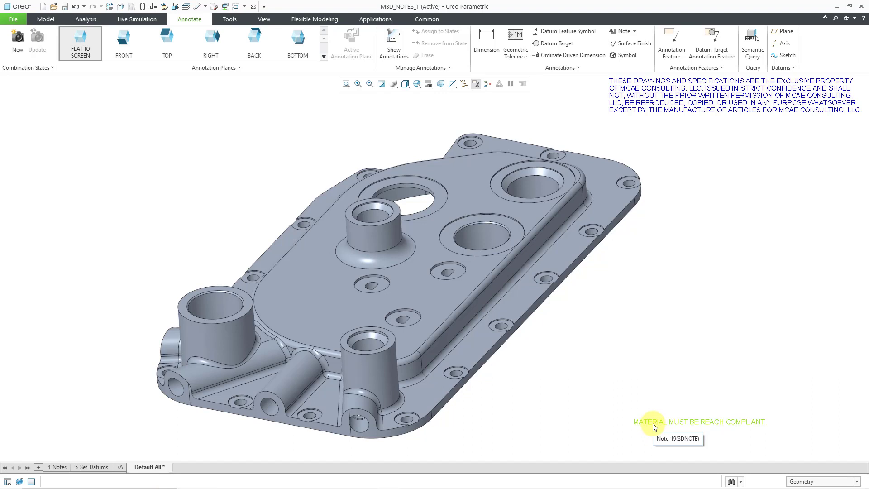
Step: Remove the REACH compliance note from the Default All state, then view 4_Notes to verify
click(653, 424)
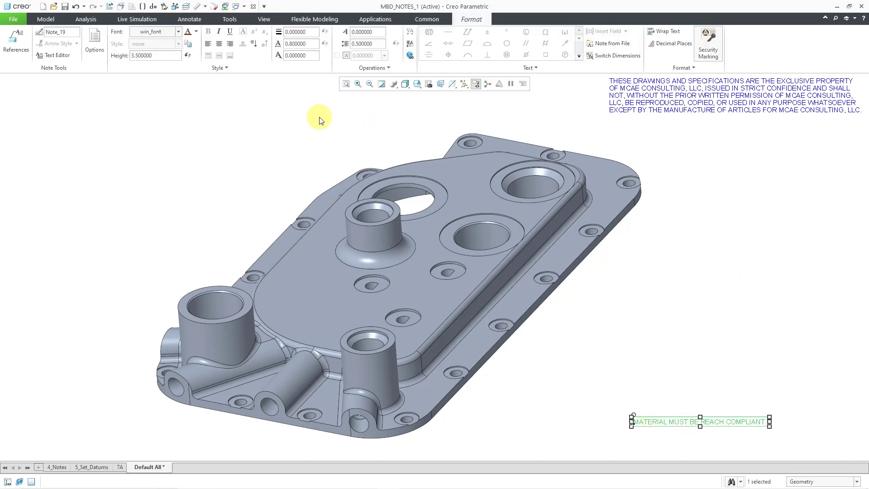
click(191, 19)
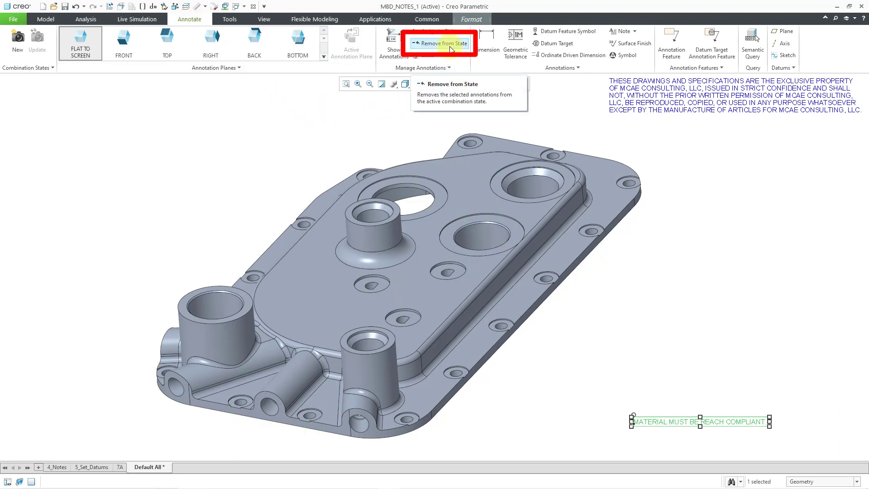
right_click(695, 273)
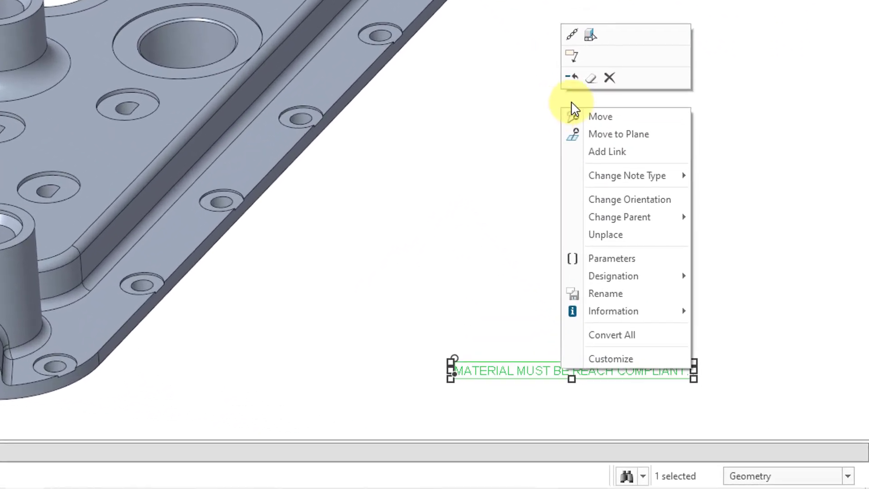
click(573, 79)
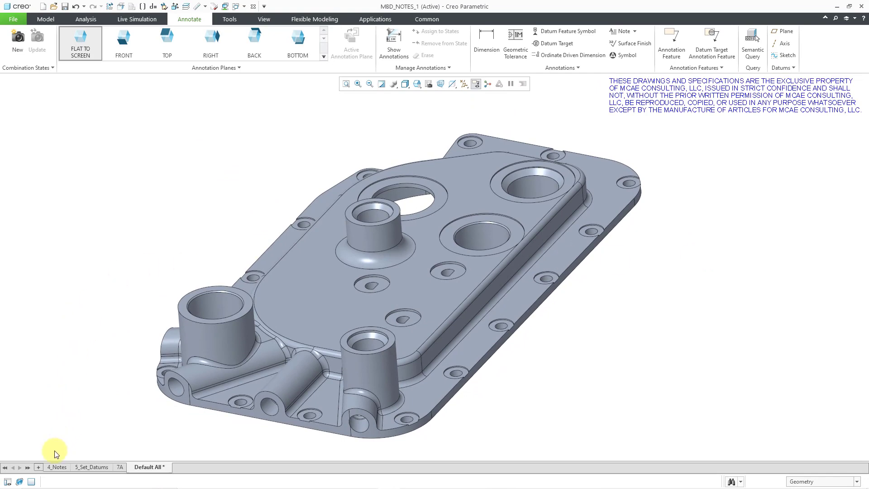
click(55, 467)
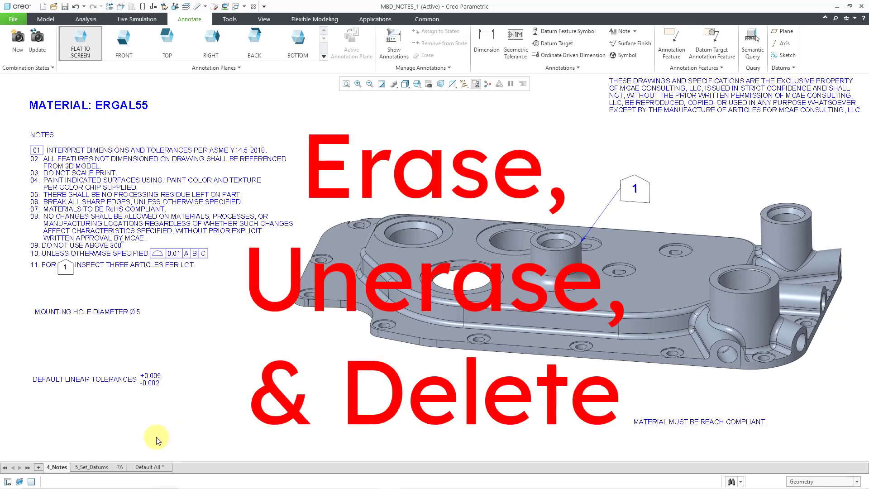
click(118, 468)
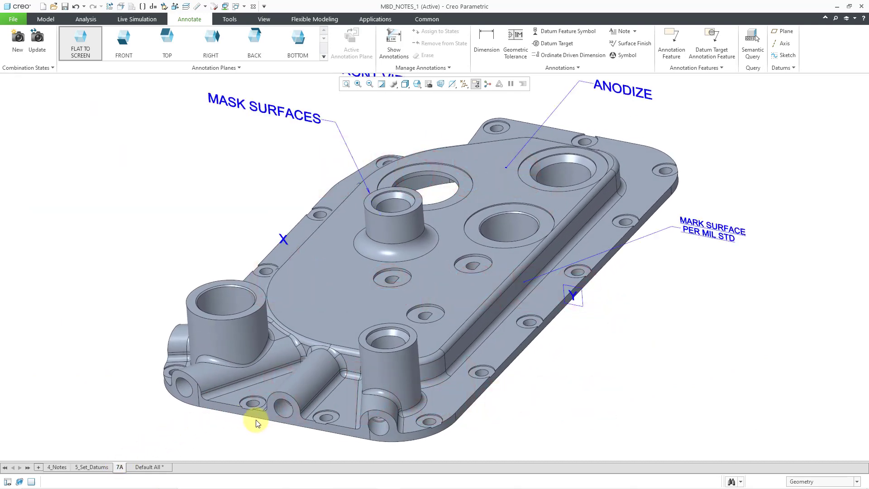
click(352, 147)
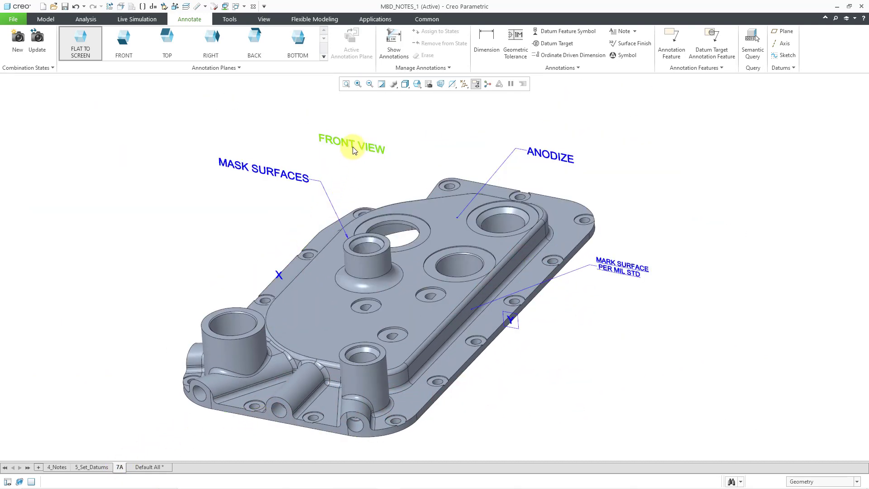
click(353, 147)
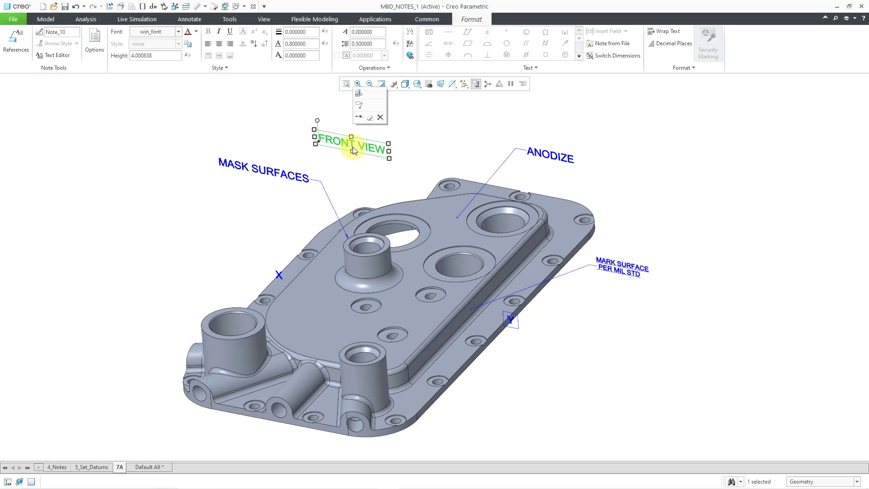
click(370, 119)
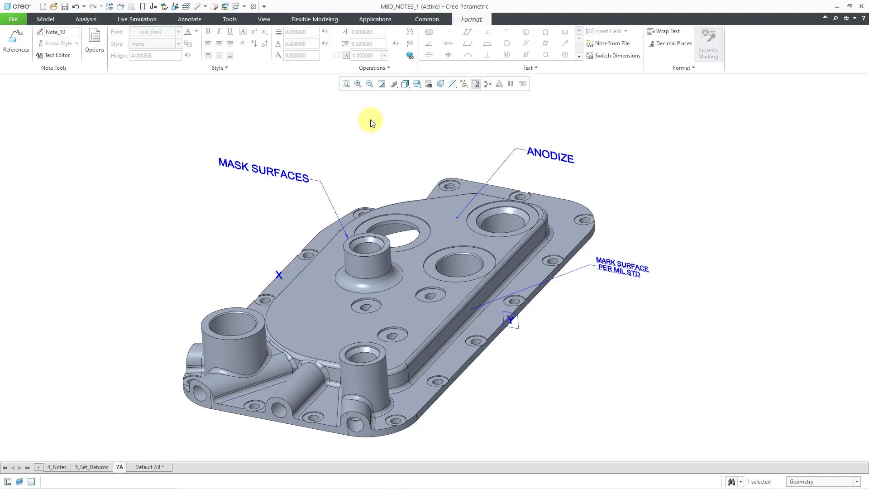
click(370, 120)
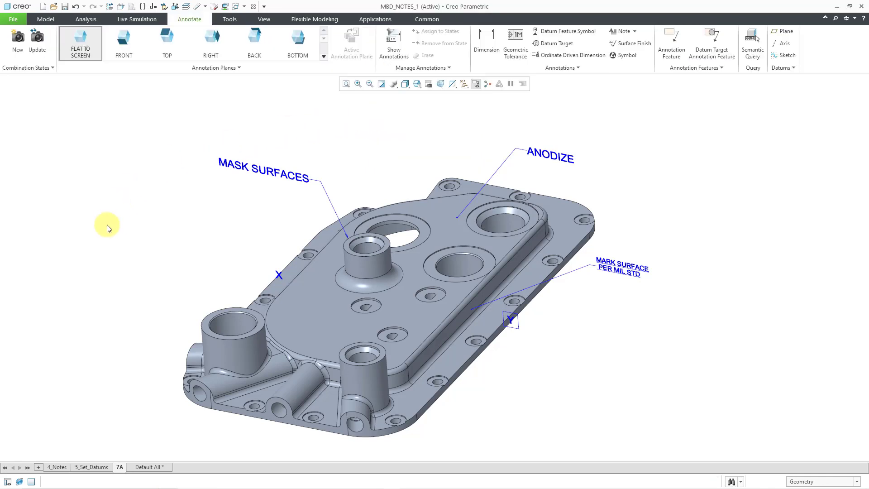
Step: Unerase the FRONT VIEW note (Note_10) from the model tree's note list
click(7, 482)
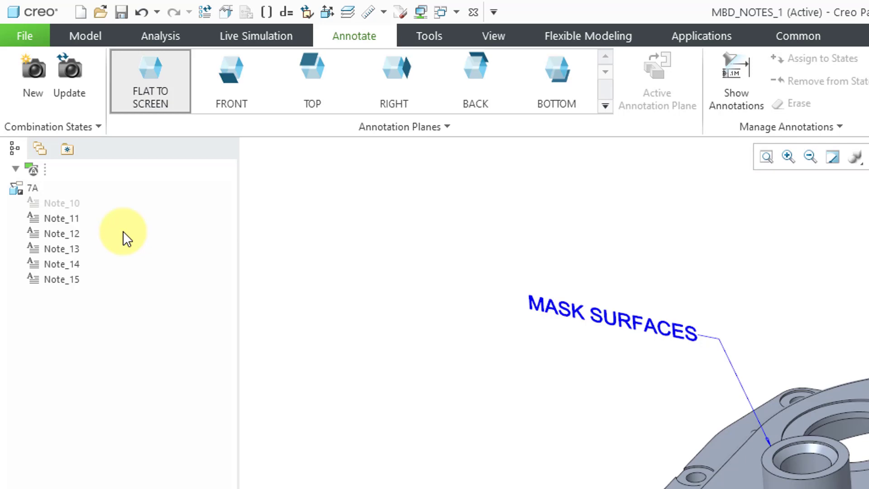
click(76, 204)
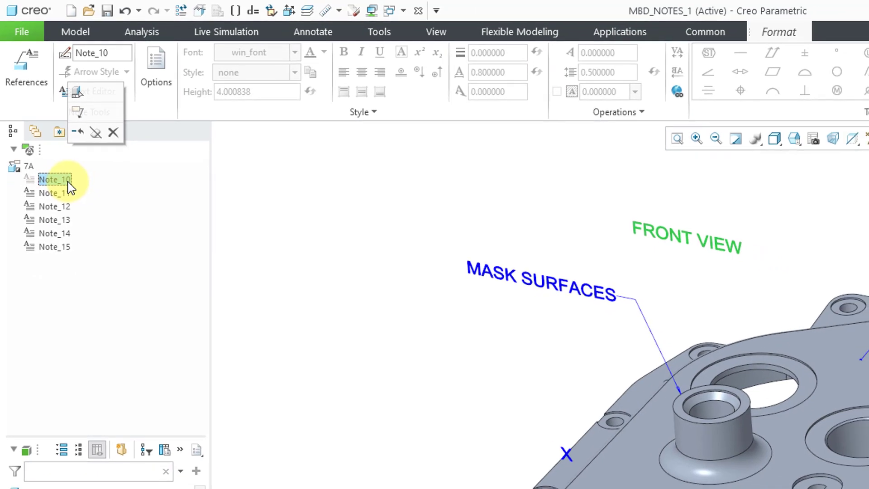
click(93, 137)
click(357, 202)
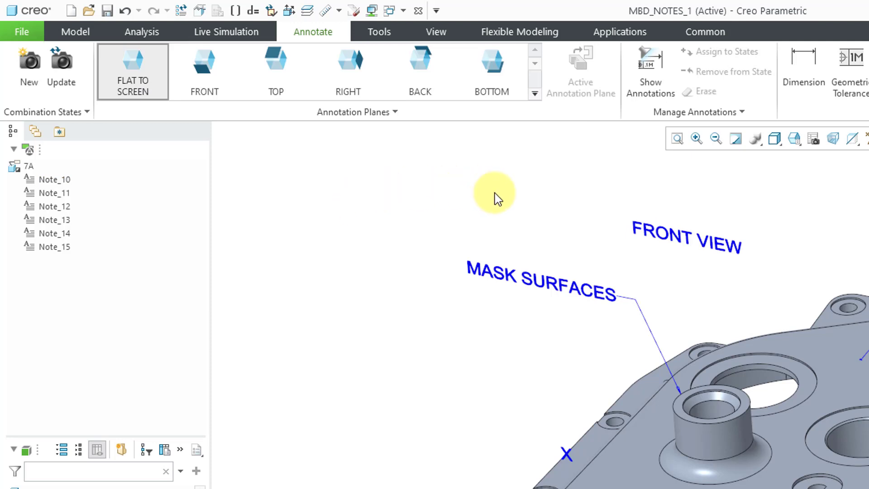
Step: Erase the FRONT VIEW note again from the display
click(653, 233)
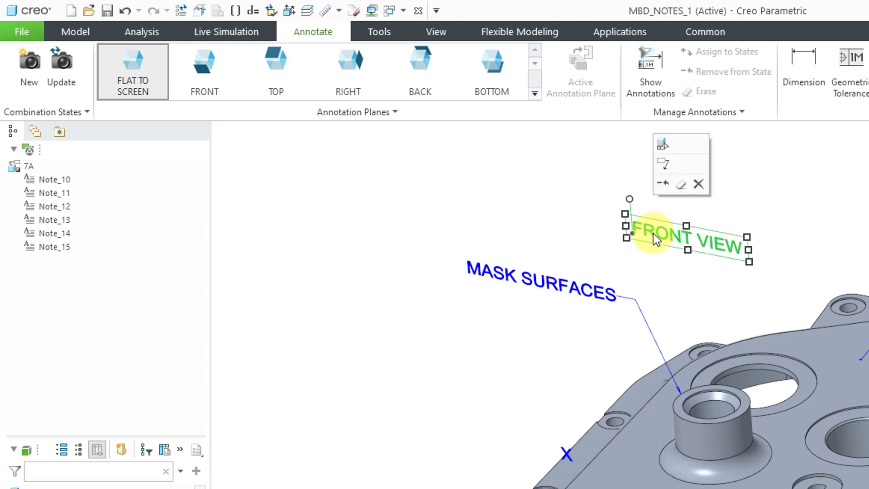
click(682, 185)
click(472, 191)
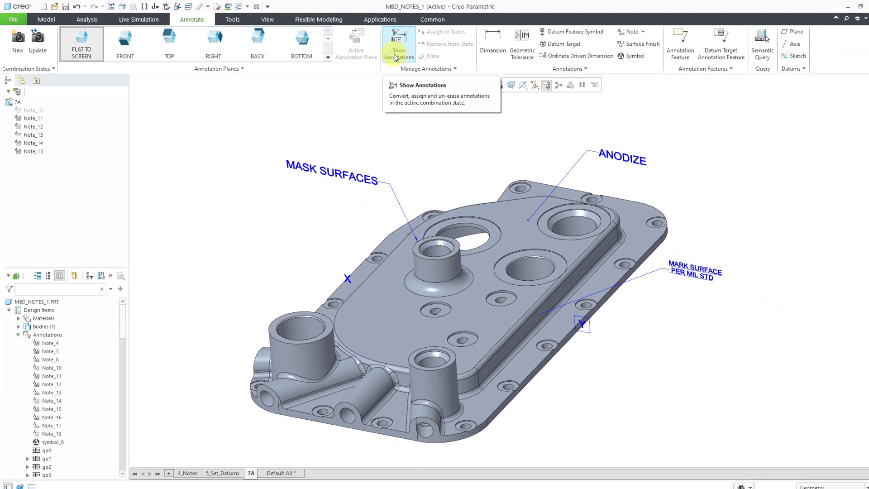
Step: Show Note_10 of MBD_NOTES_1.PRT through Show Annotations, limited to notes
click(645, 93)
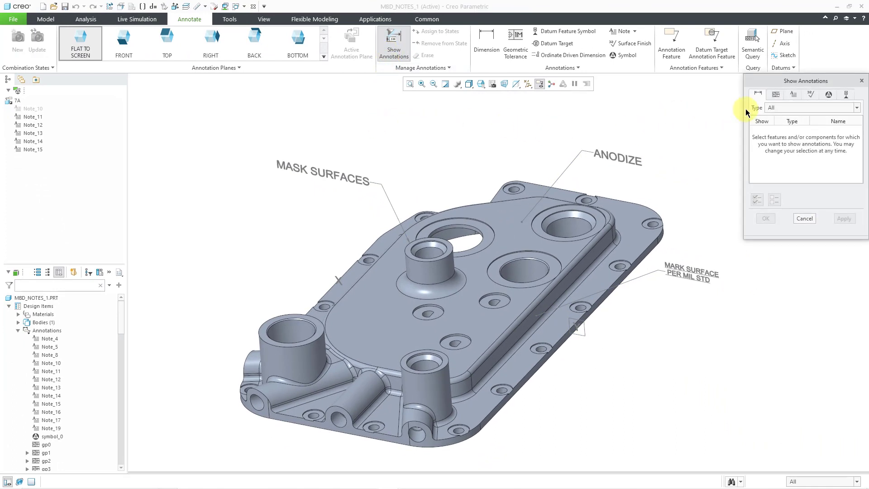
click(795, 96)
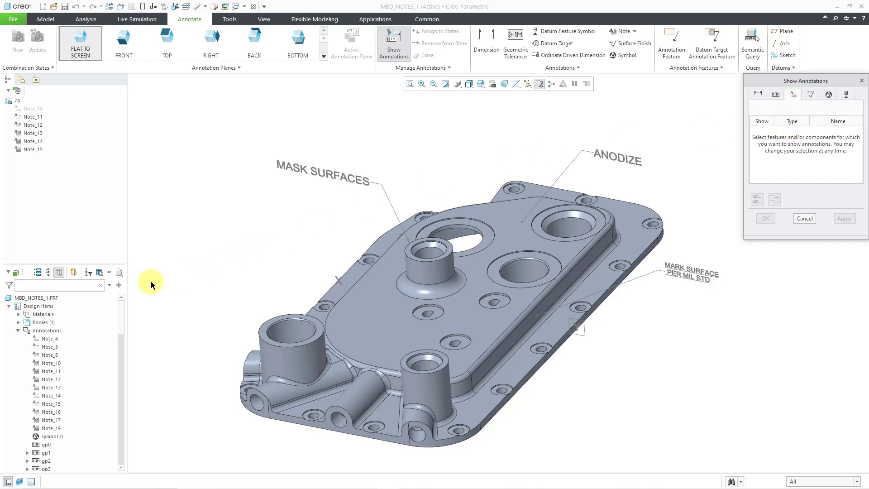
click(43, 298)
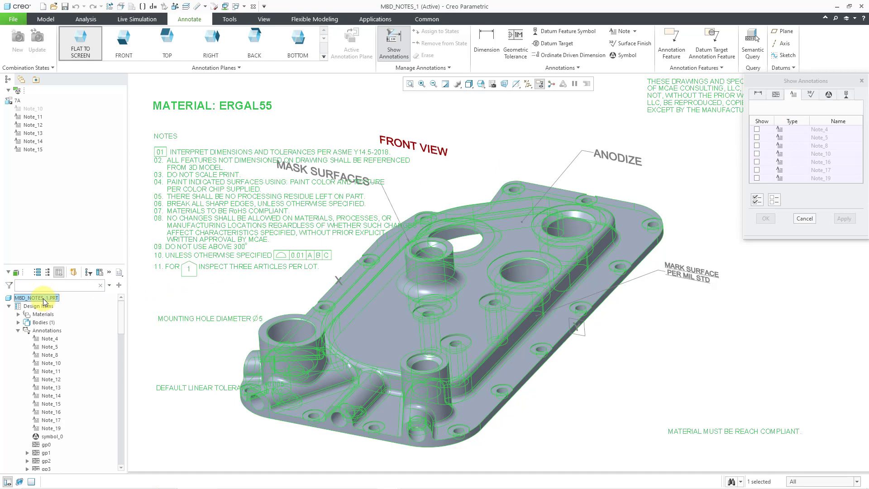
click(442, 151)
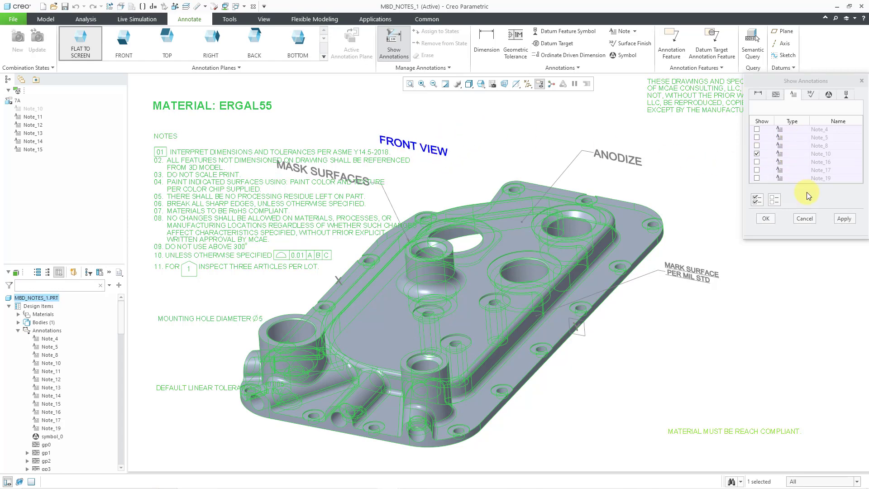
click(764, 219)
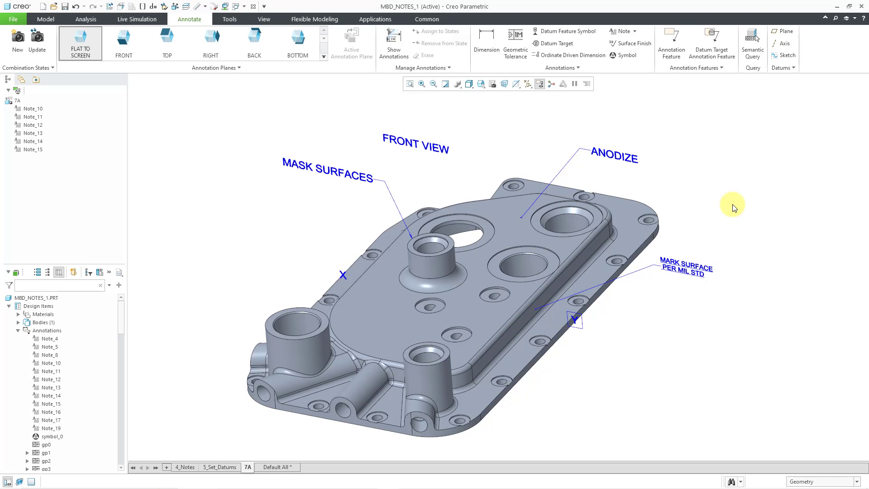
Step: Delete the FRONT VIEW note and confirm the deletion
click(444, 150)
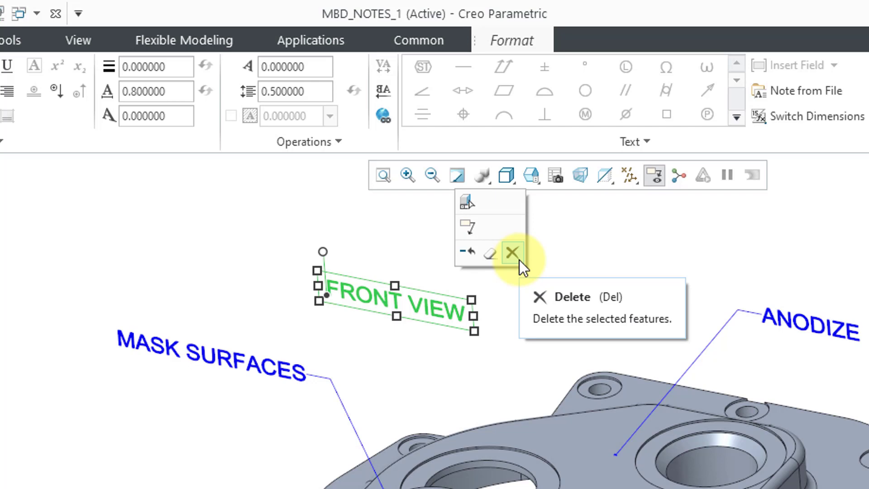
click(512, 252)
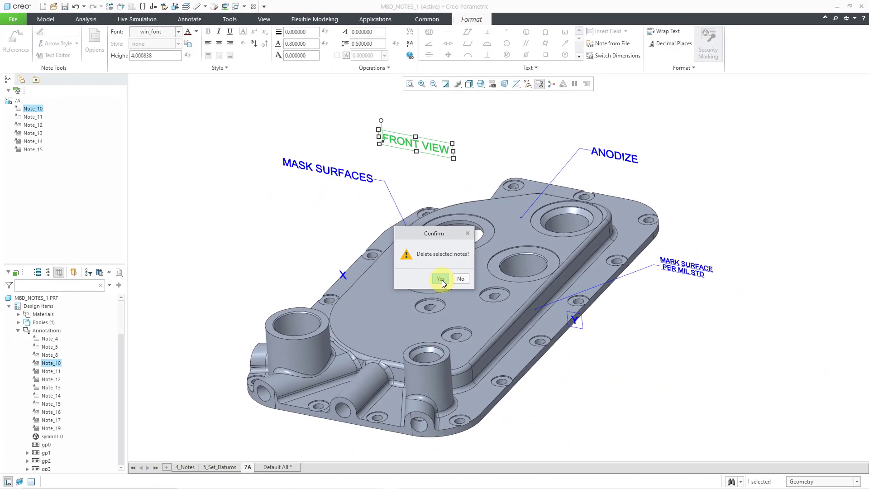
click(441, 279)
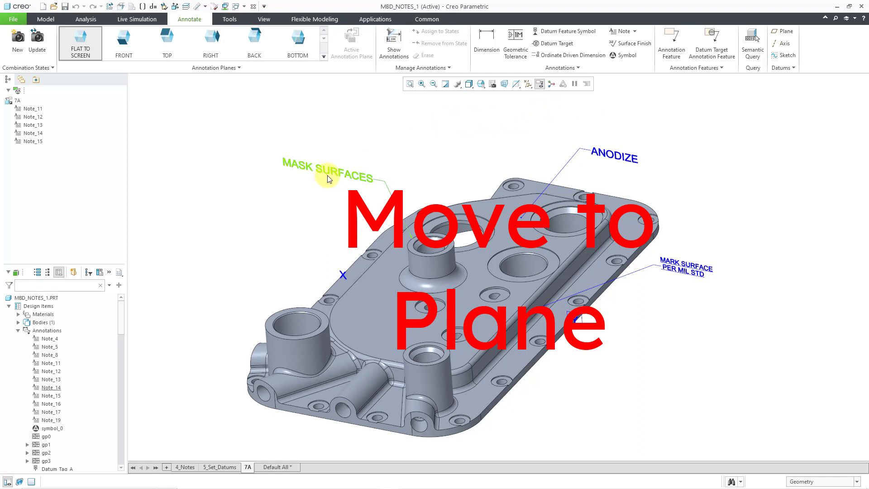
Step: Unhide the Y-0 datum plane in the model tree and turn on datum plane display
scroll(83, 343, down, 3)
scroll(83, 343, down, 3)
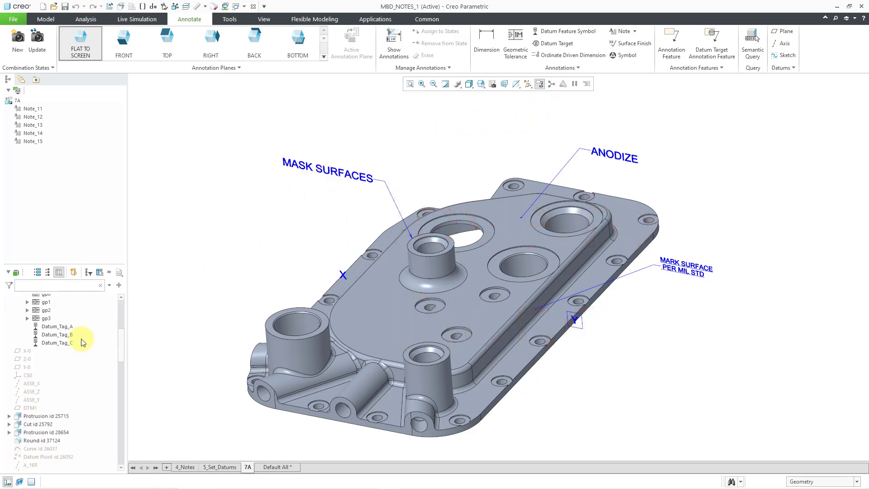
click(28, 367)
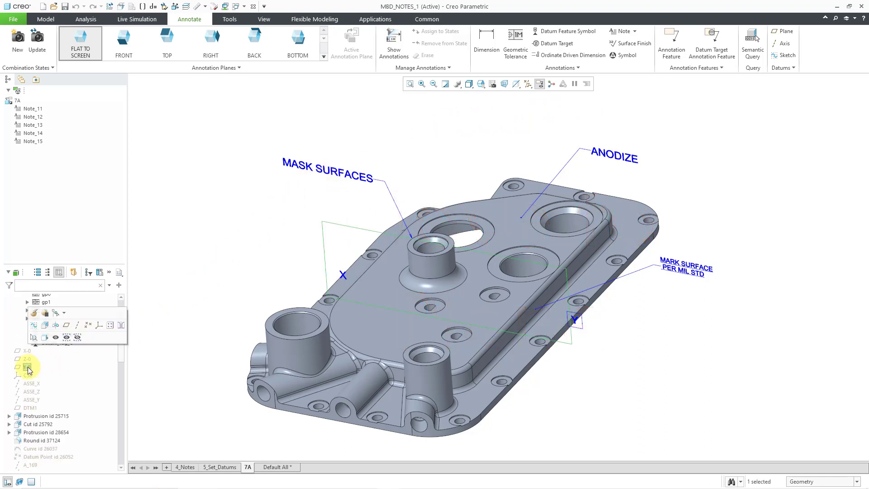
click(55, 338)
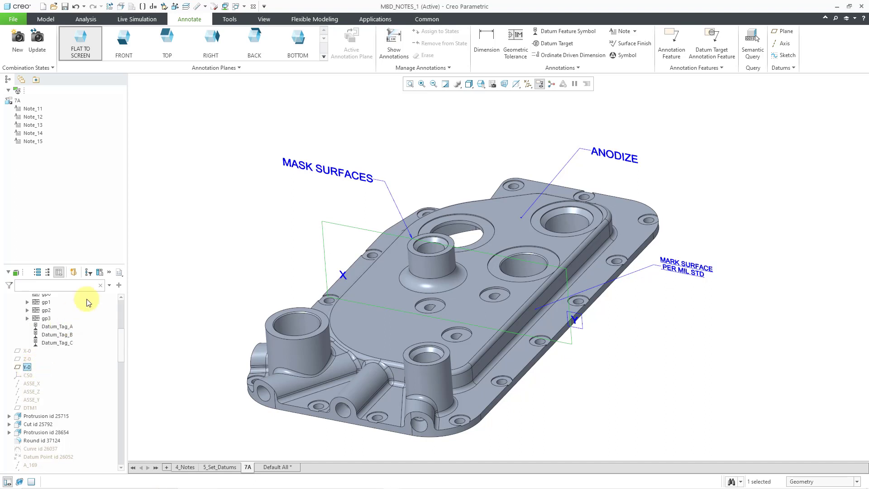
click(528, 85)
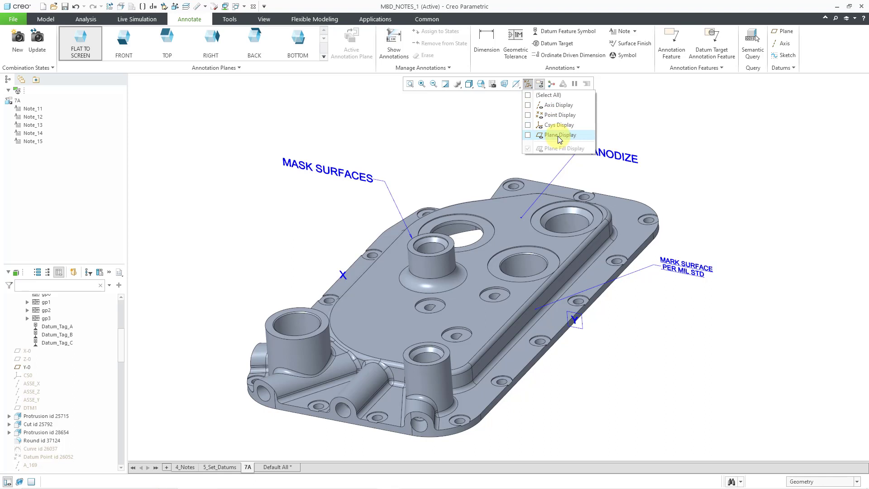
click(559, 135)
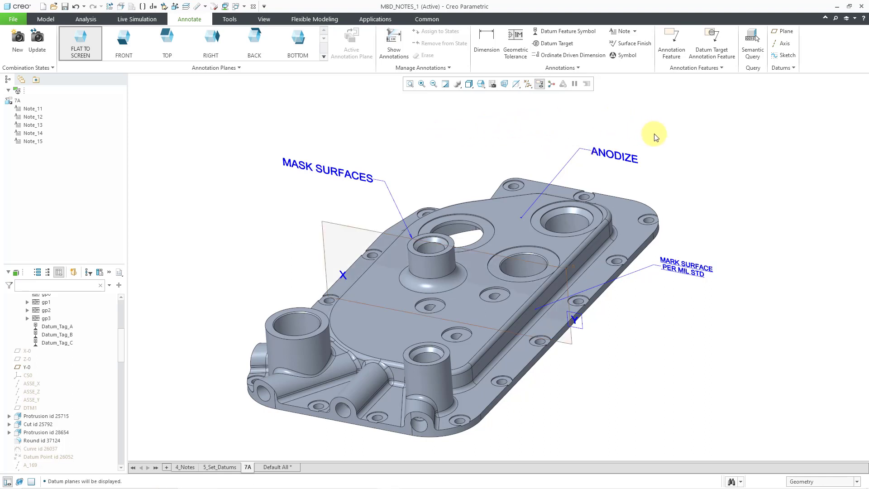
Step: Move the ANODIZE note onto datum plane Y-0, then turn off datum plane display
click(632, 158)
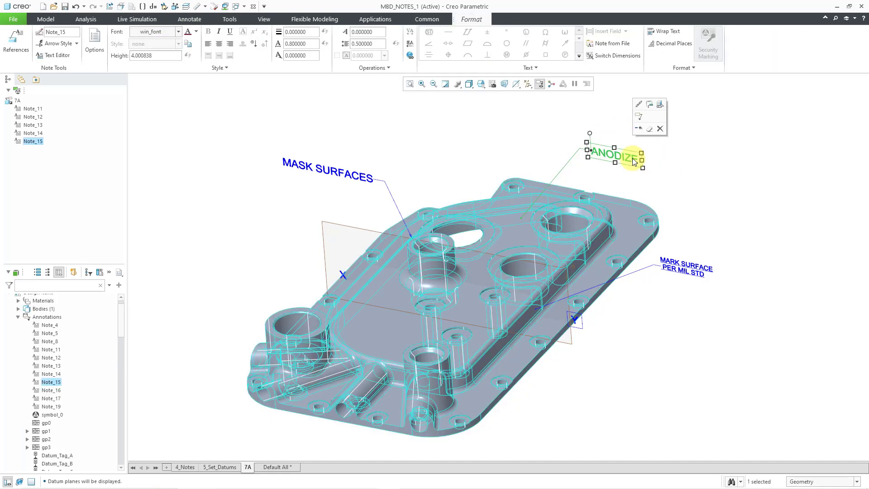
right_click(667, 163)
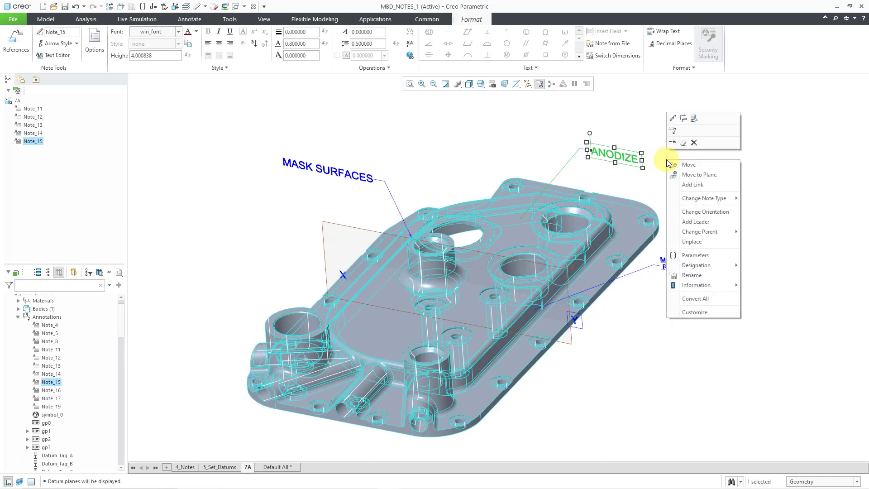
click(710, 176)
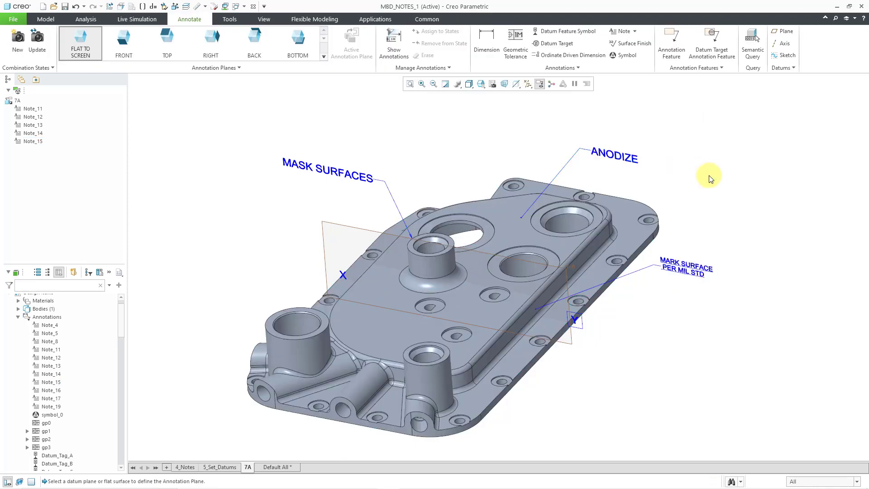
click(378, 231)
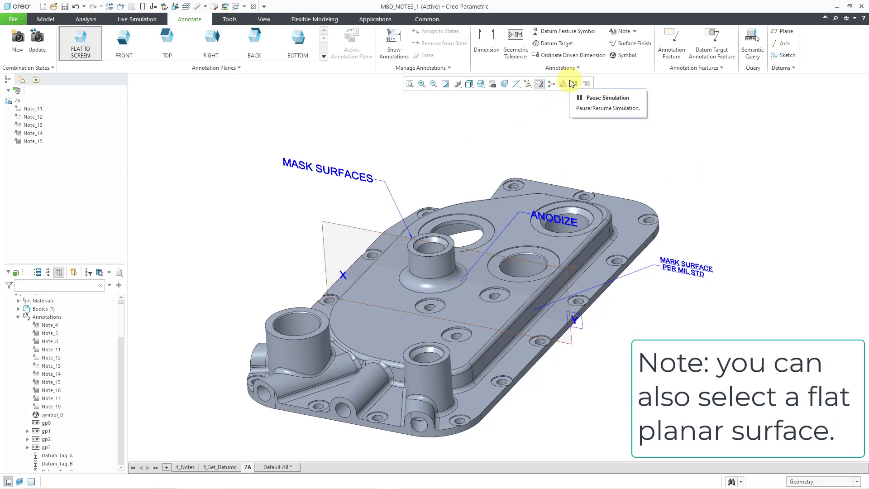
click(531, 89)
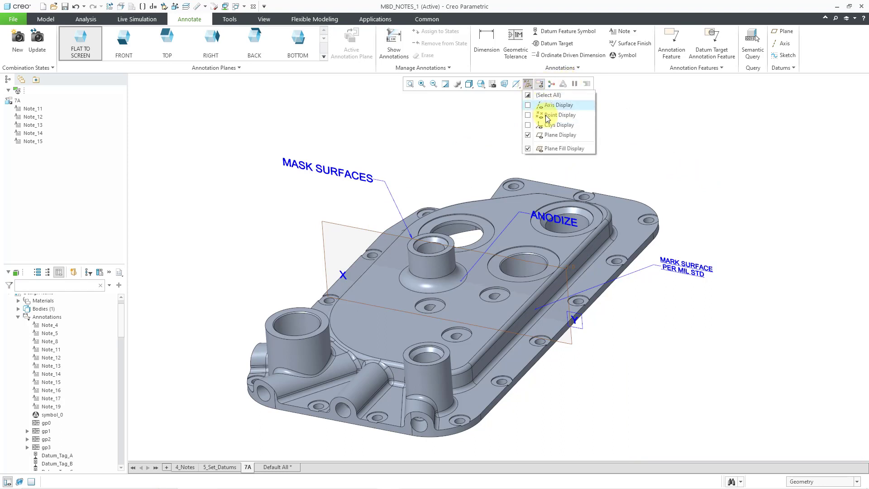
click(528, 134)
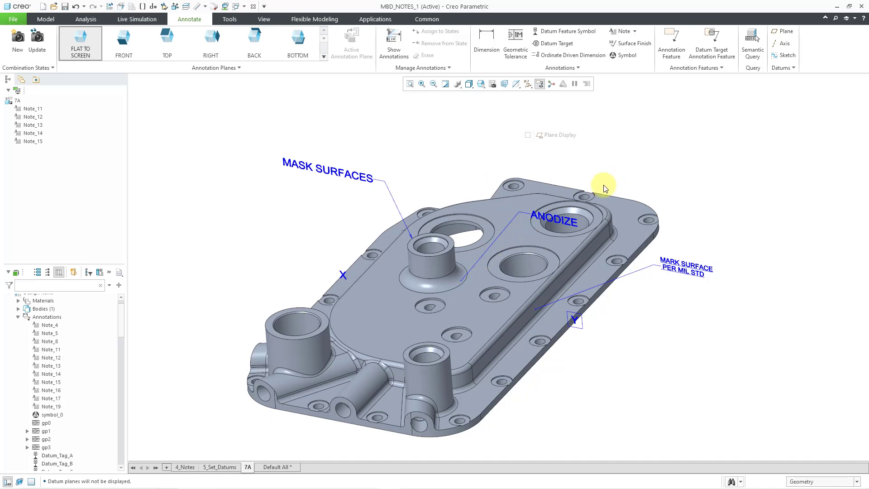
Step: Drag the ANODIZE note up above the plate's top face and deselect it
click(556, 220)
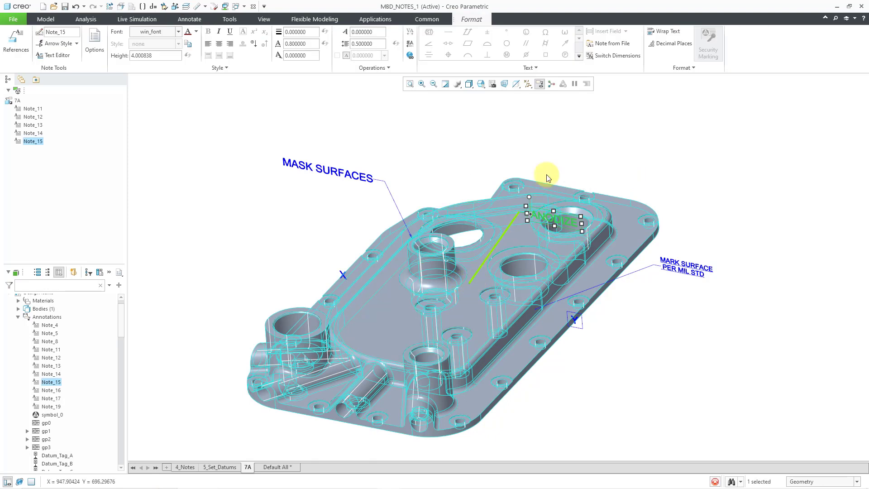
click(595, 152)
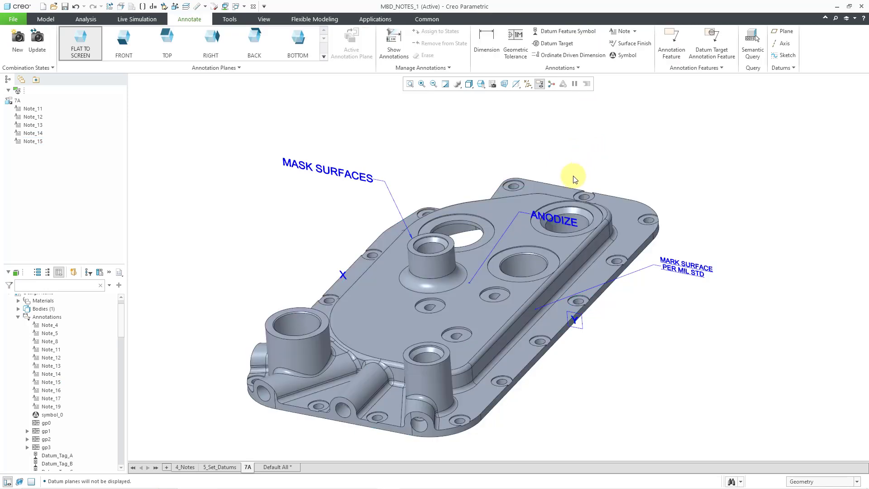
click(558, 221)
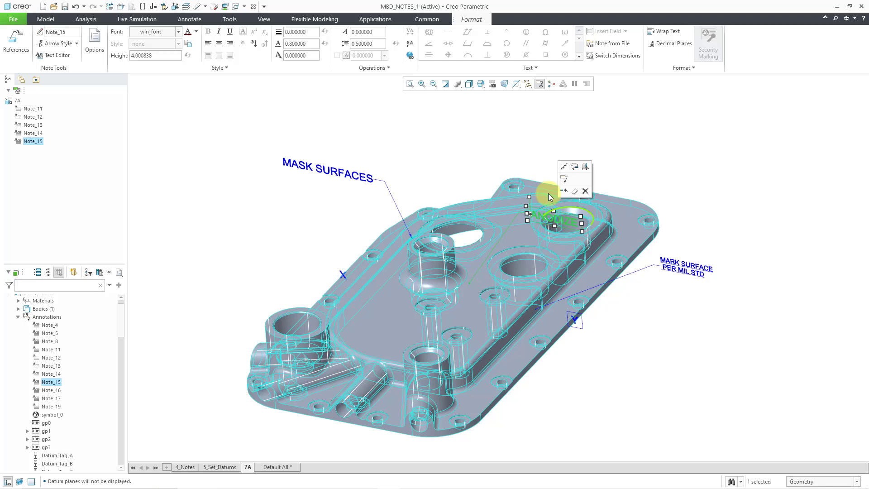
click(551, 172)
click(560, 221)
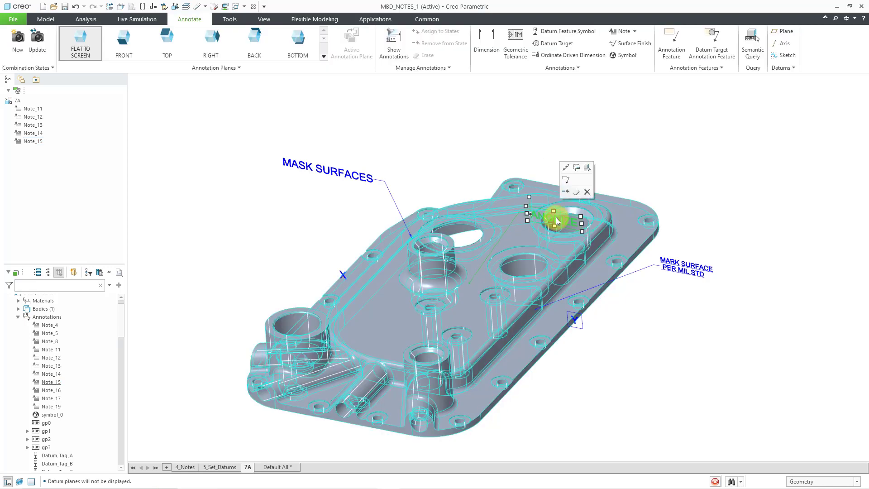
drag(548, 218, 573, 150)
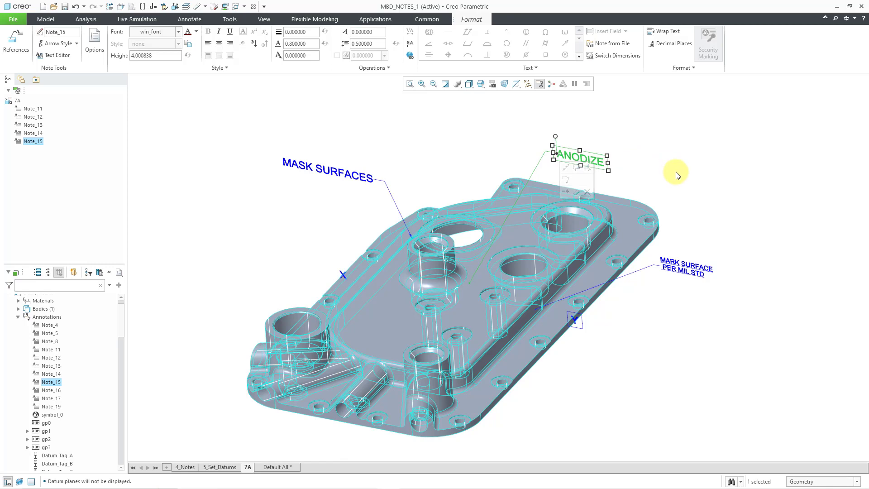
click(678, 175)
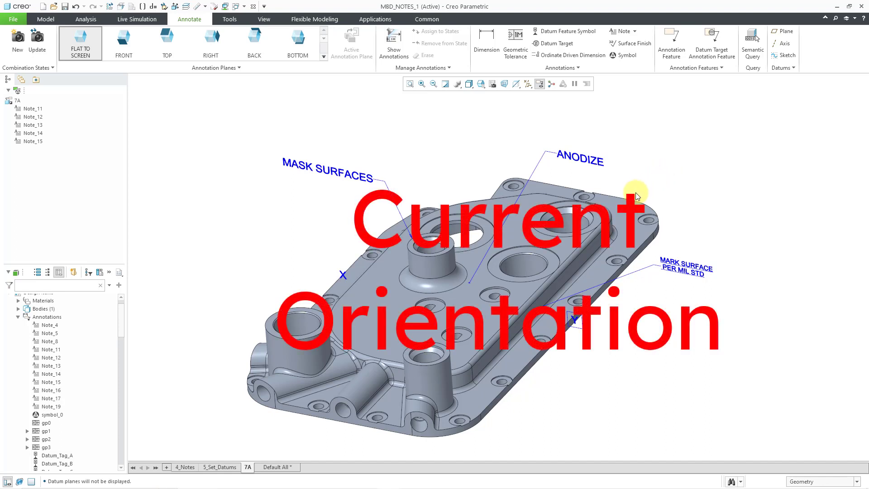
Step: Change the MASK SURFACES note's orientation, picking side surface F11 as the reference plane
click(350, 175)
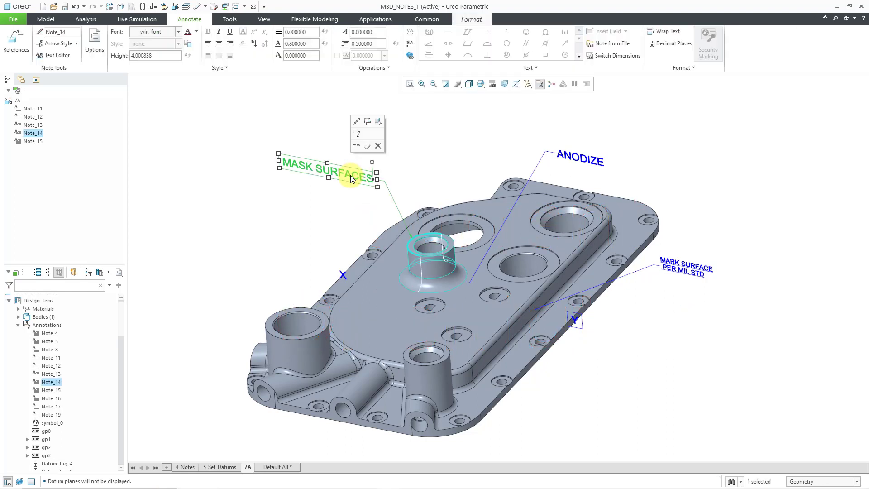
right_click(446, 134)
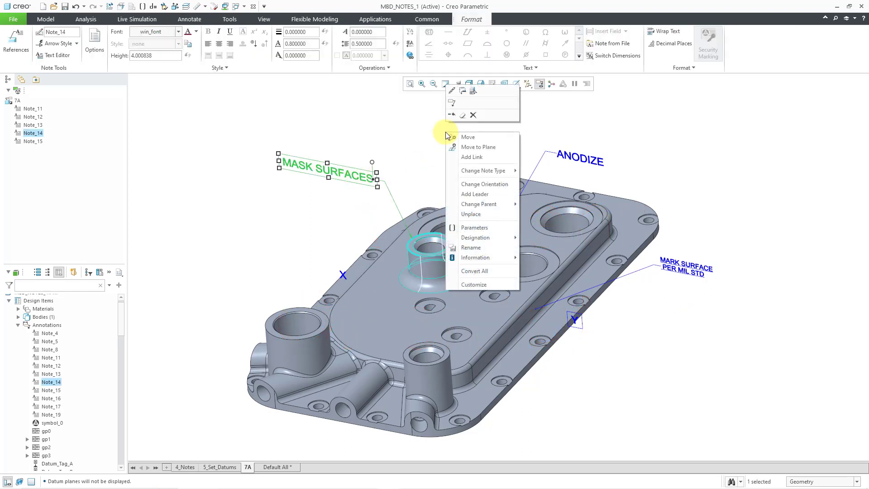
click(487, 184)
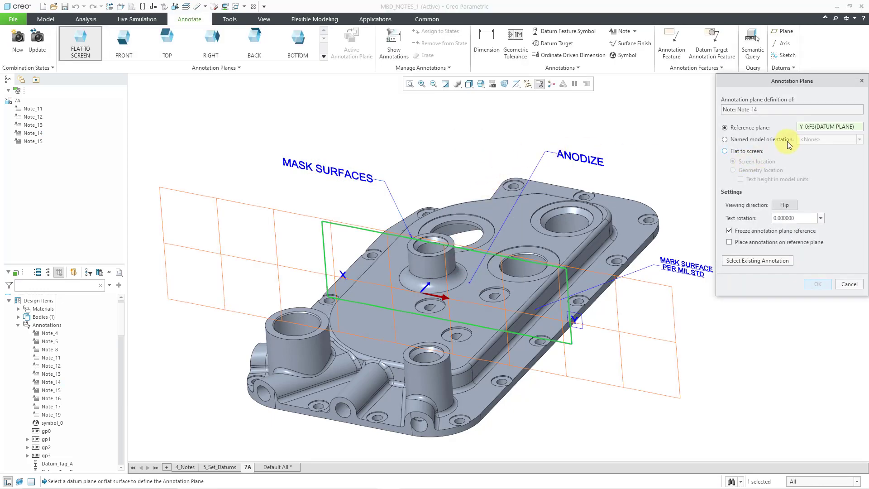
middle_drag(539, 200, 449, 197)
scroll(311, 220, down, 3)
middle_drag(312, 220, 451, 325)
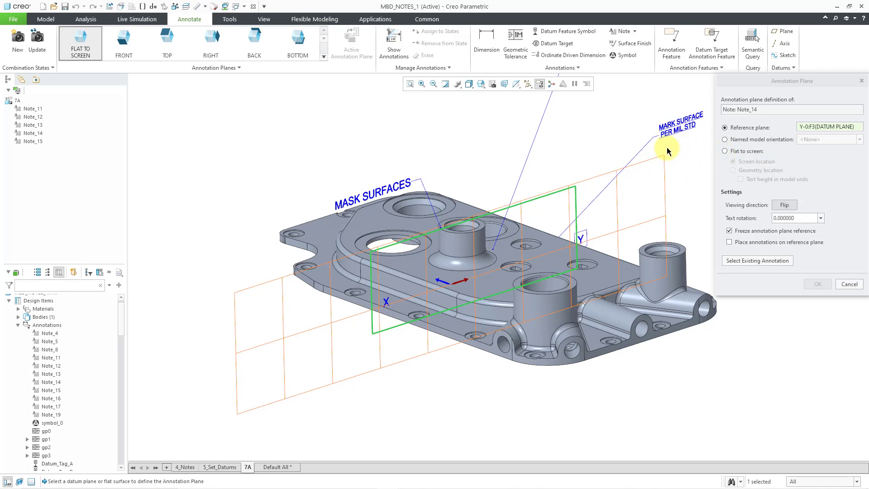
click(406, 293)
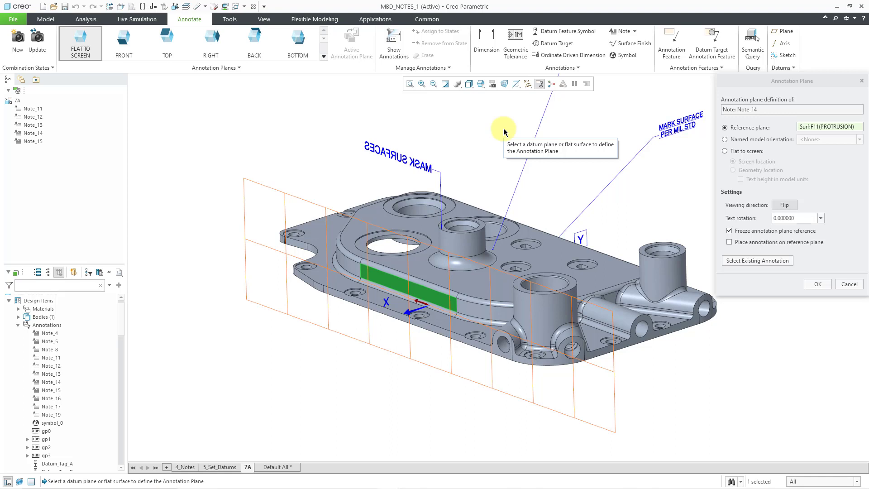
Step: Flip the MASK SURFACES note on the side-surface F11 plane, keeping text rotation at 0, and accept
click(785, 207)
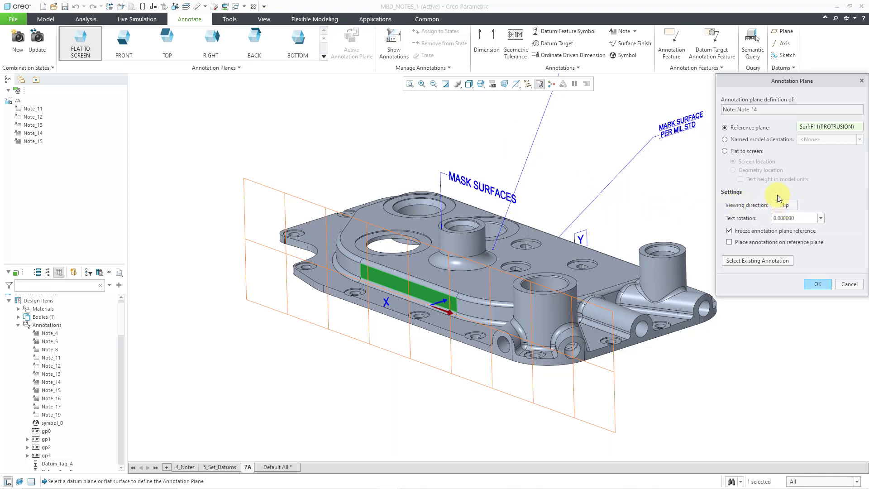
click(822, 219)
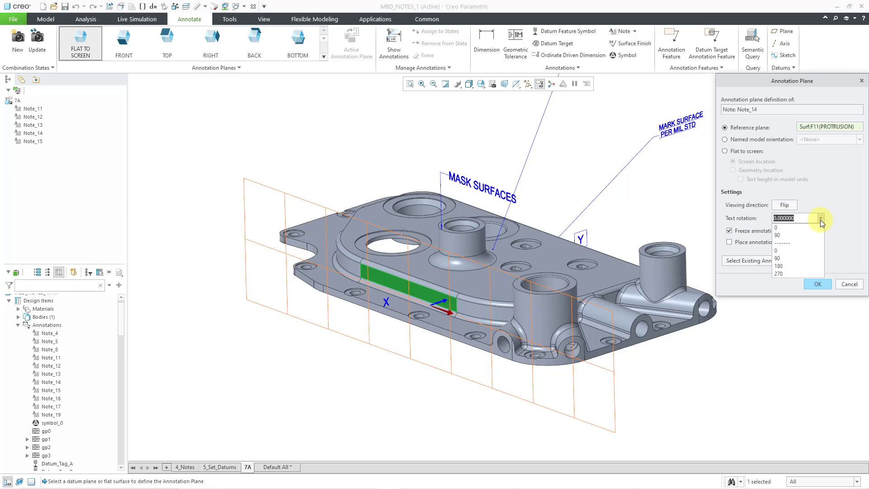
click(811, 265)
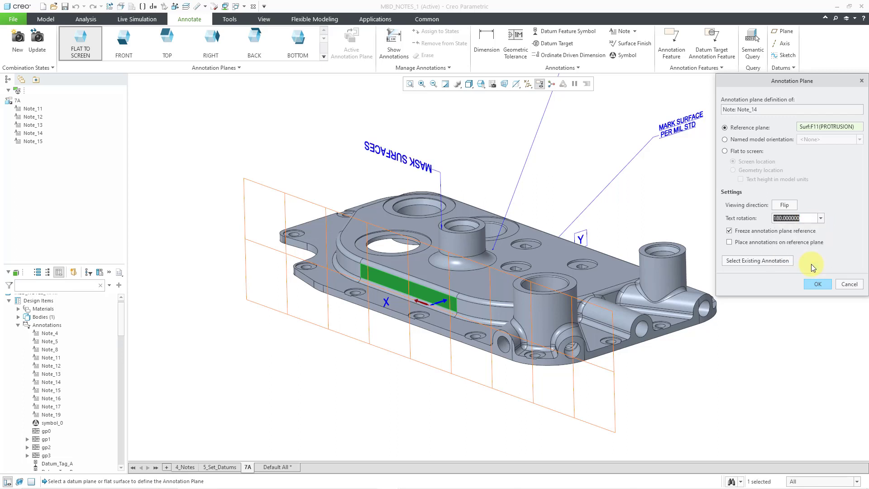
click(820, 218)
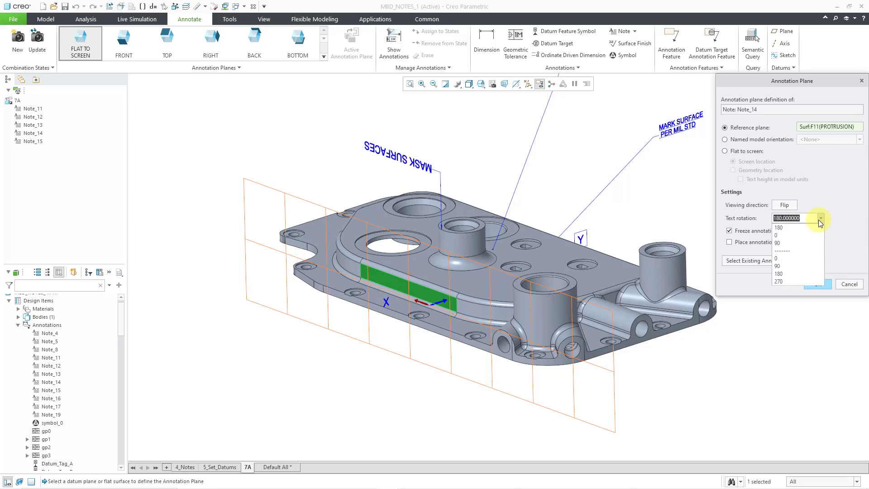
click(814, 235)
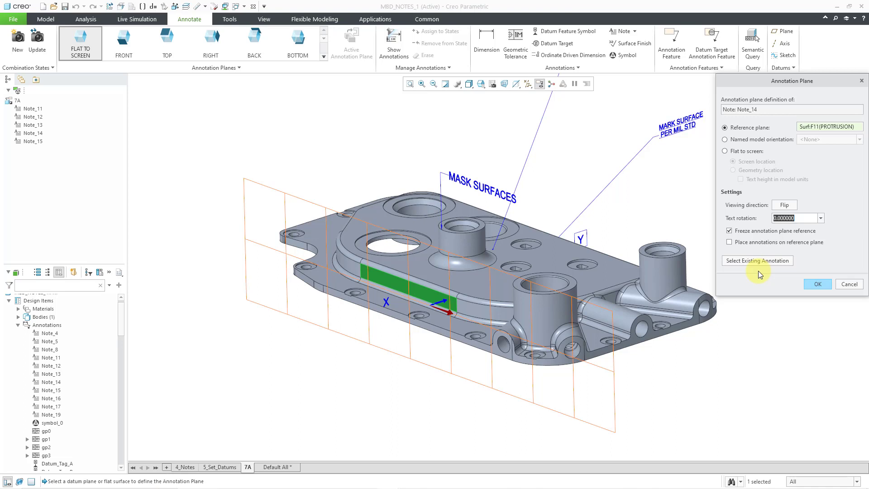
click(817, 284)
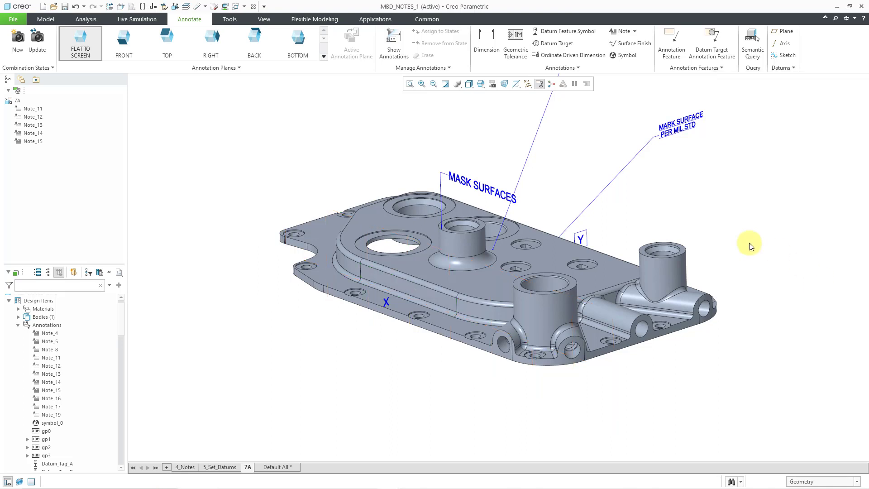
Step: Move the MASK SURFACES note up to the upper left above the plate
click(496, 187)
drag(495, 184, 485, 167)
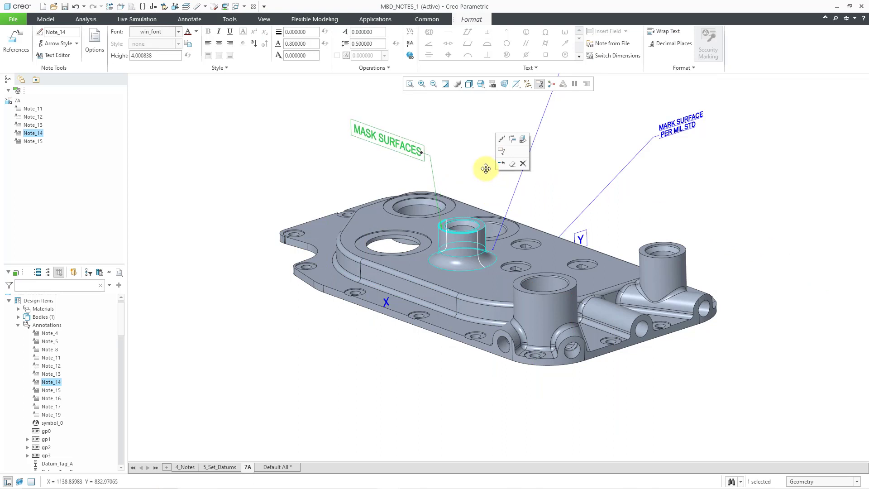
click(464, 159)
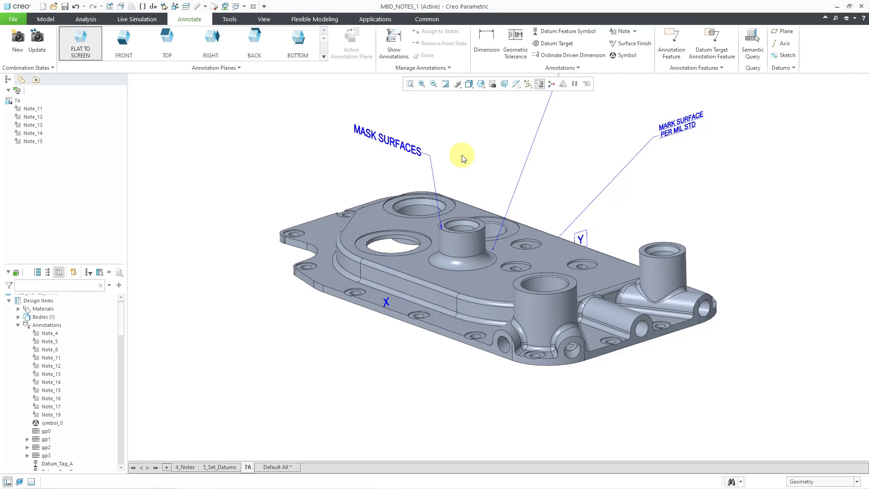
mouse_move(495, 298)
middle_down()
mouse_move(476, 263)
mouse_move(430, 283)
middle_up()
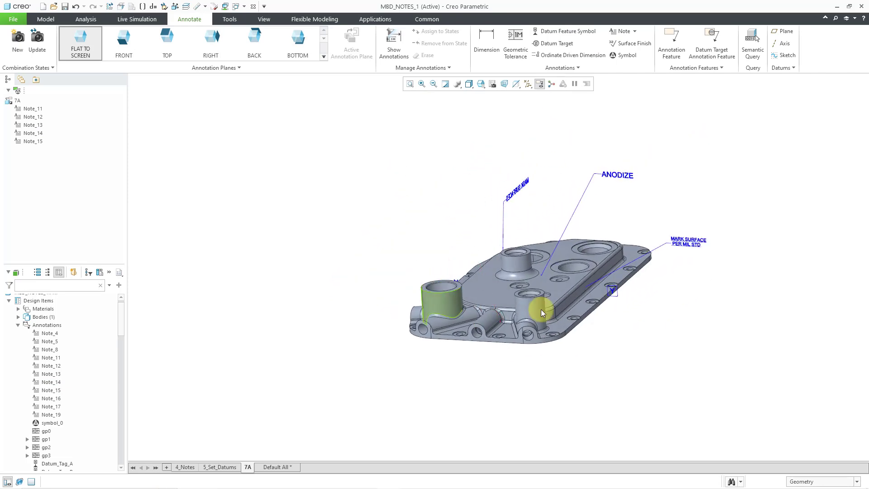
Step: Change the Y datum note's type to Leader Note
scroll(652, 288, up, 2)
scroll(639, 285, up, 2)
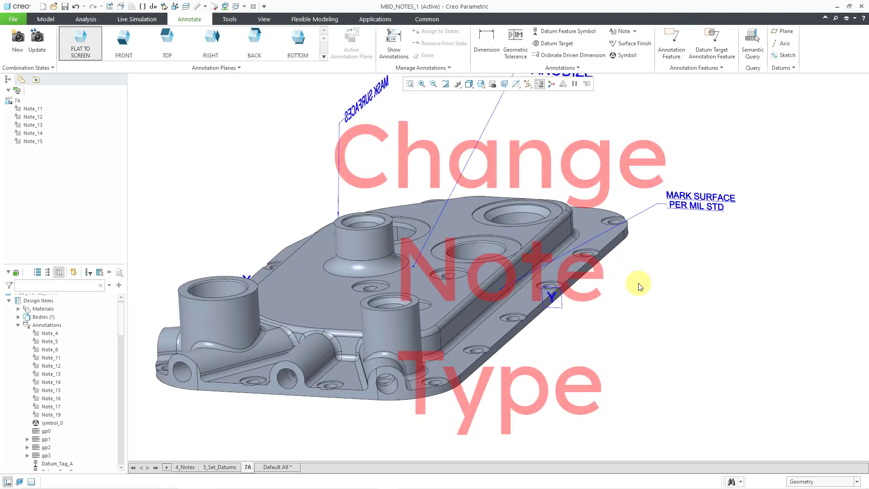
click(553, 301)
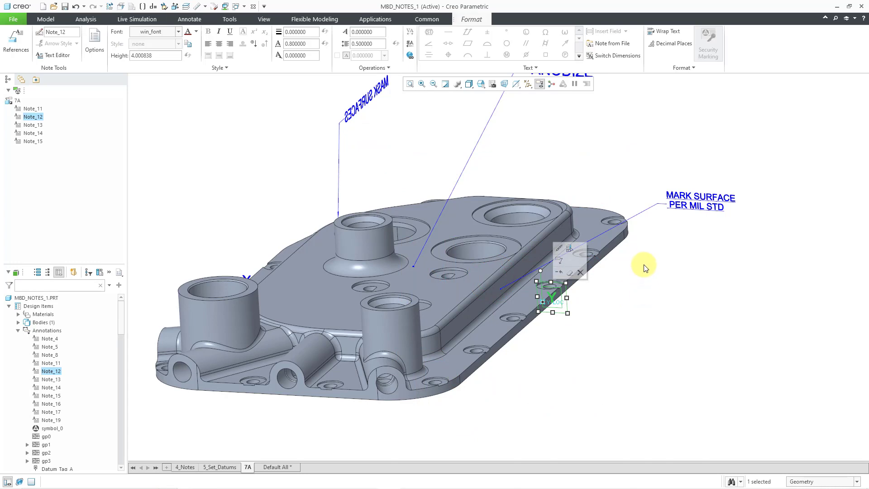
right_click(645, 266)
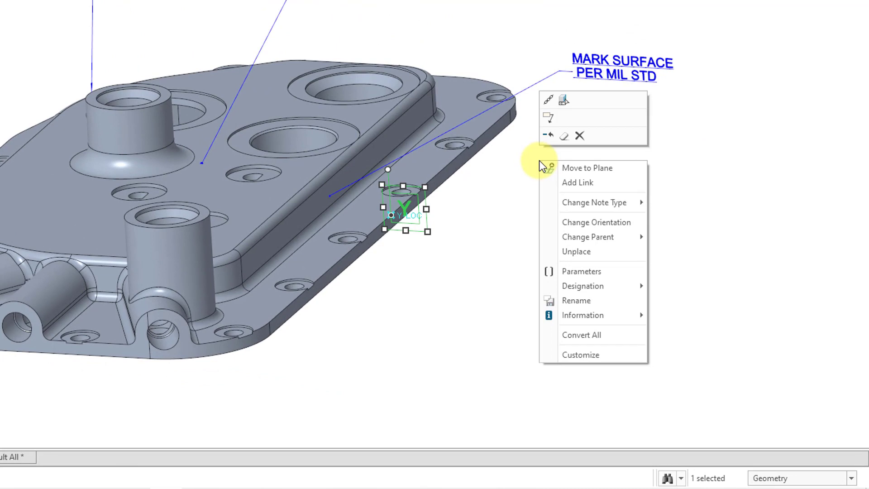
mouse_move(574, 204)
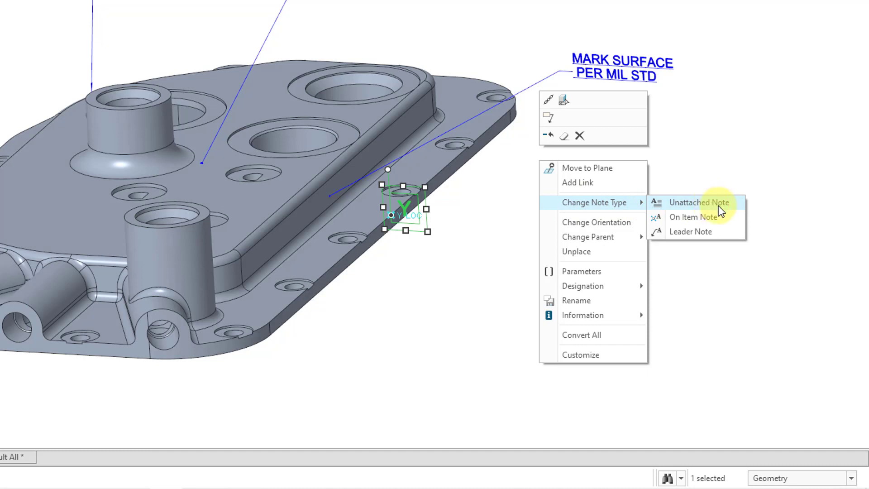
click(704, 239)
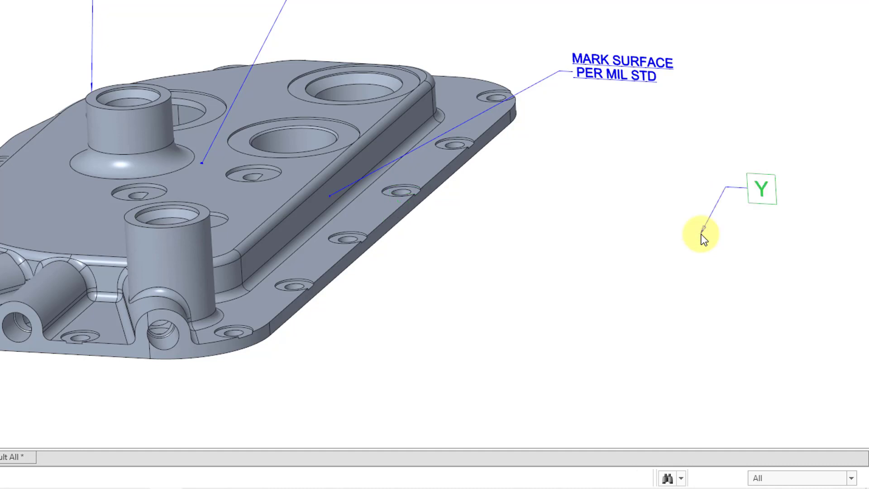
Step: Attach the Y note's leader to the plate's long side edge and place it beside the part
click(390, 214)
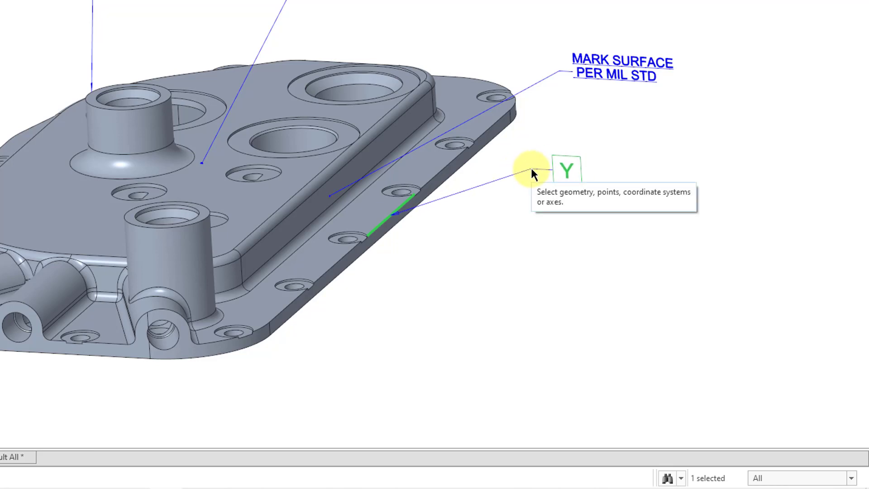
middle_click(531, 167)
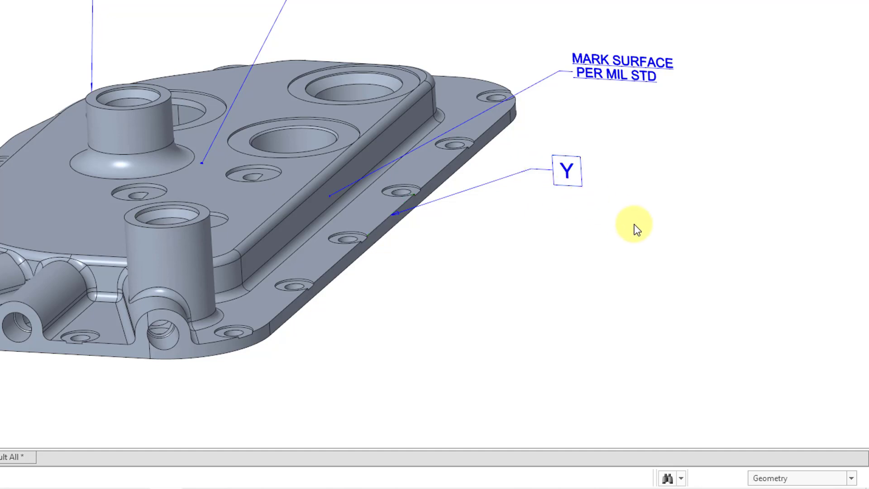
scroll(513, 292, up, 2)
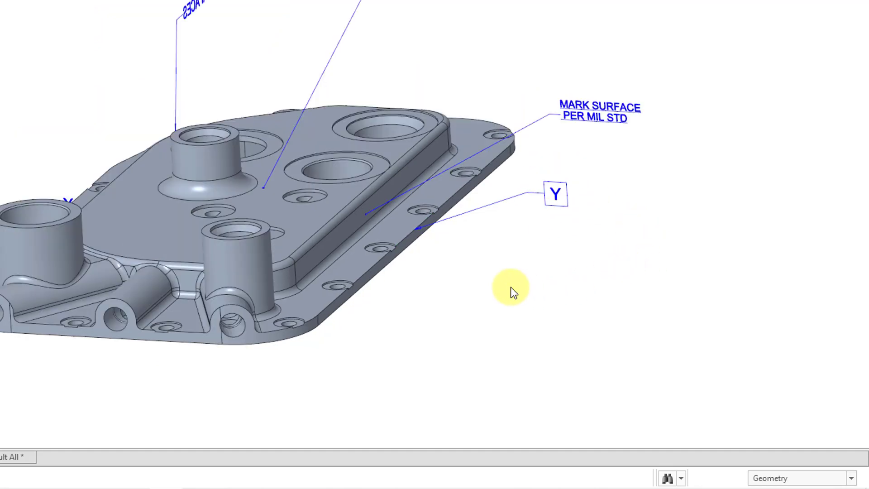
middle_drag(515, 278, 506, 282)
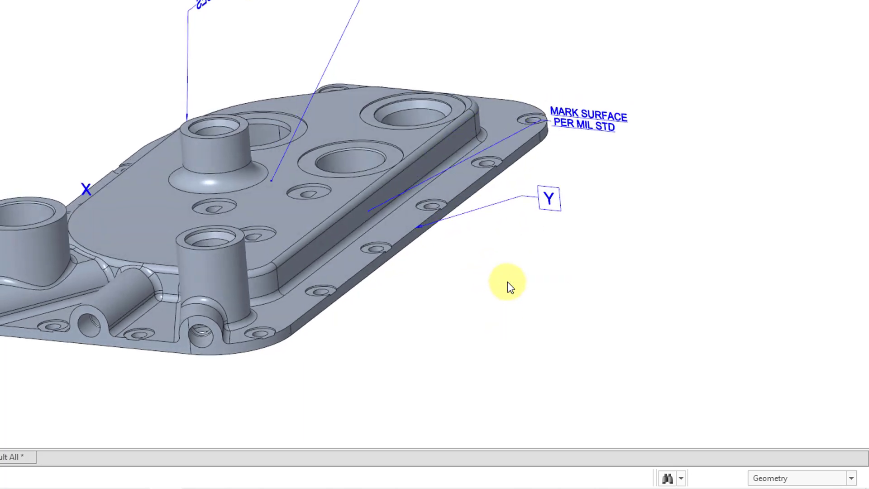